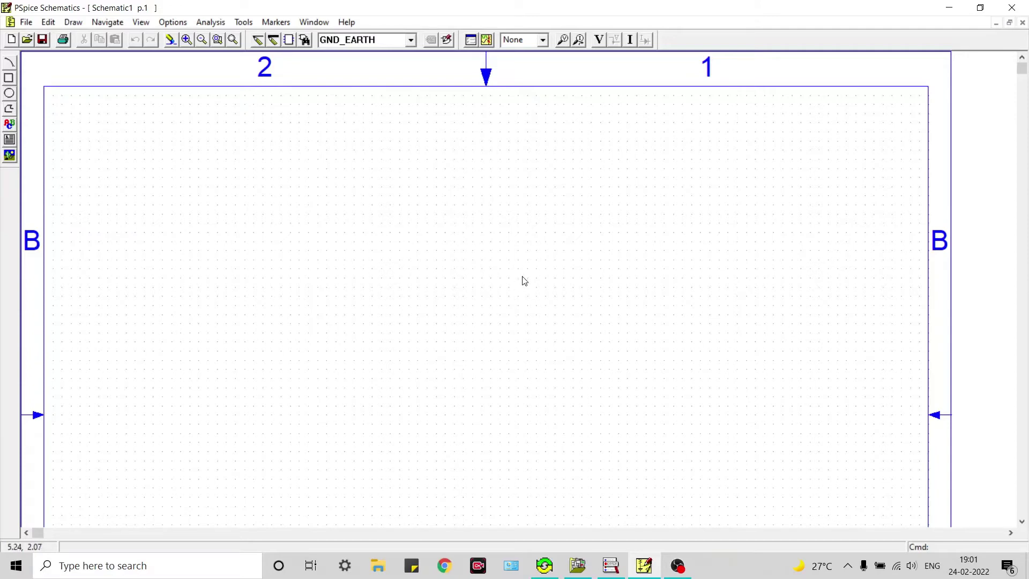
# Step: Place a Q2N2222 NPN transistor near the centre of the page
pyautogui.click(304, 41)
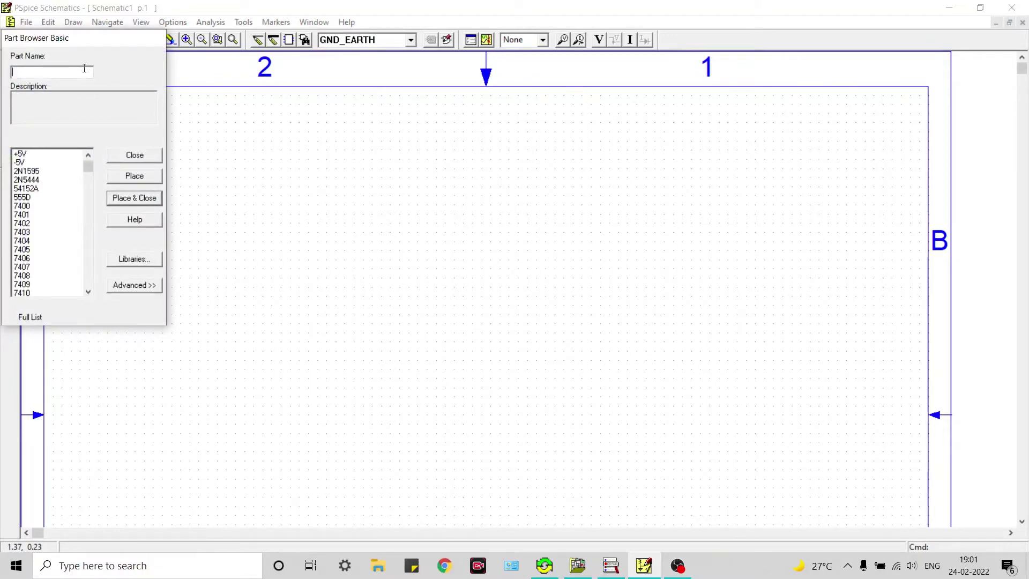
pyautogui.write('Q')
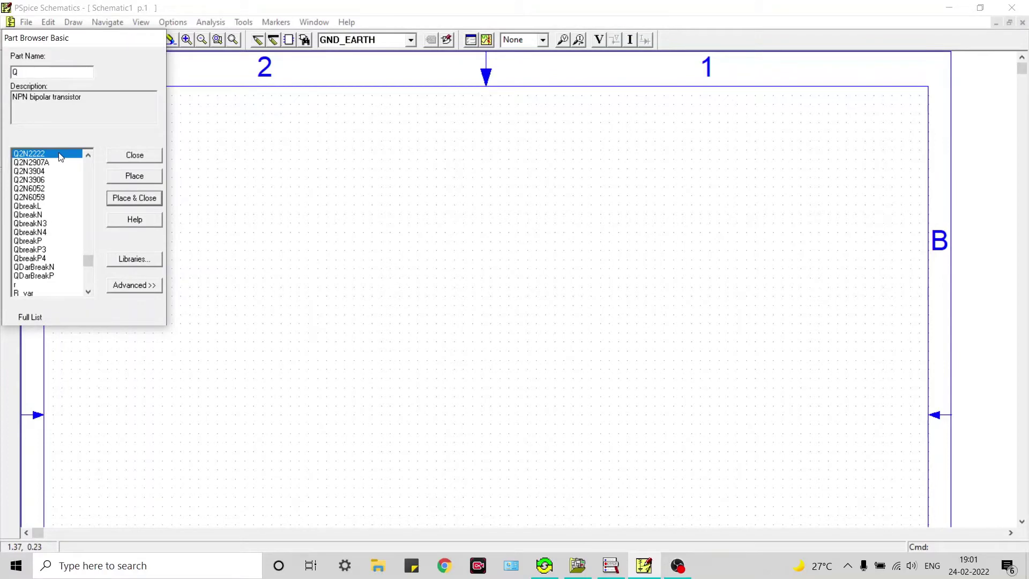
pyautogui.click(111, 172)
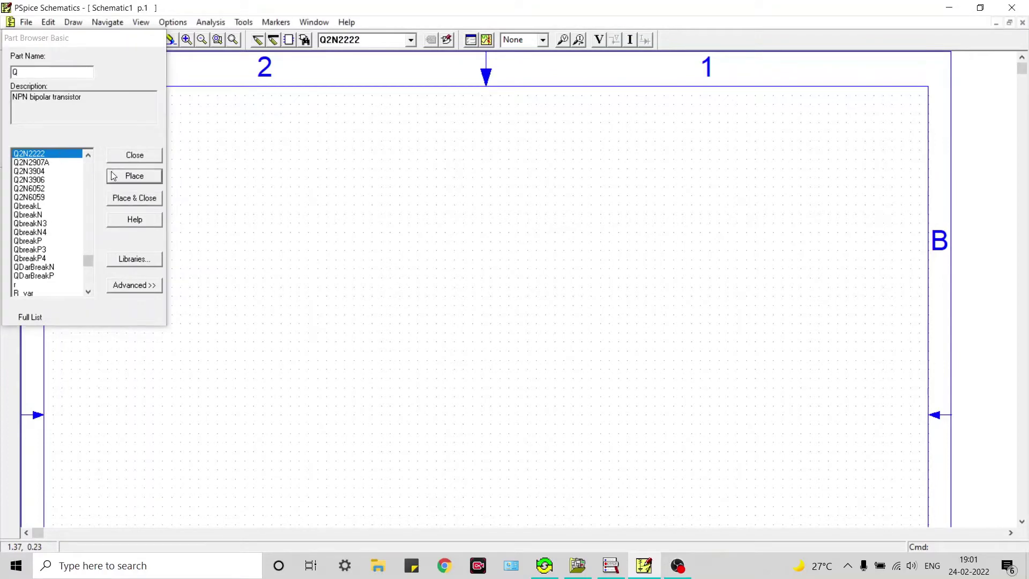
pyautogui.click(494, 304)
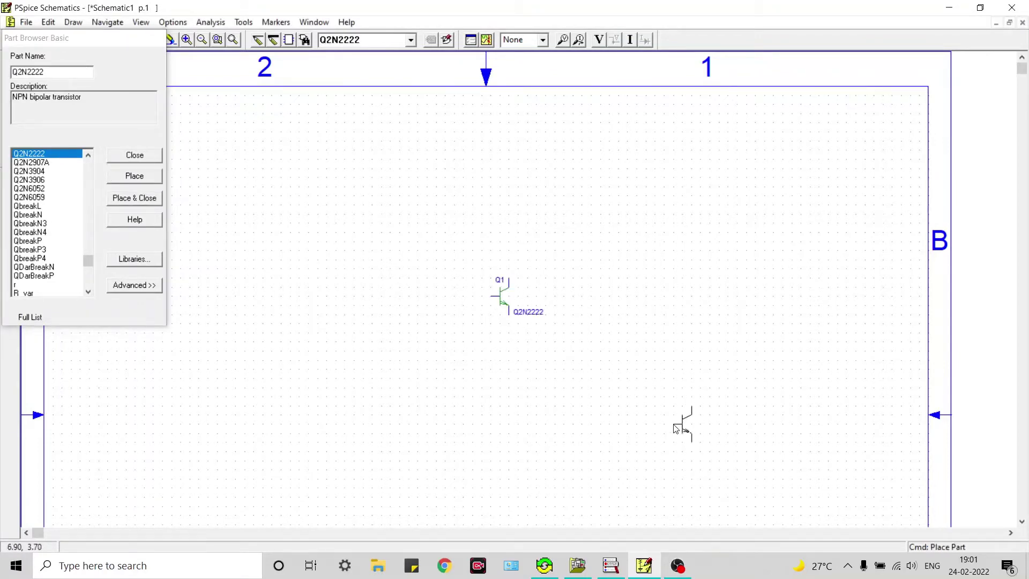
# Step: Place three resistors: R1 left, R2 upper right, and a vertical R3 below the transistor
pyautogui.click(7, 81)
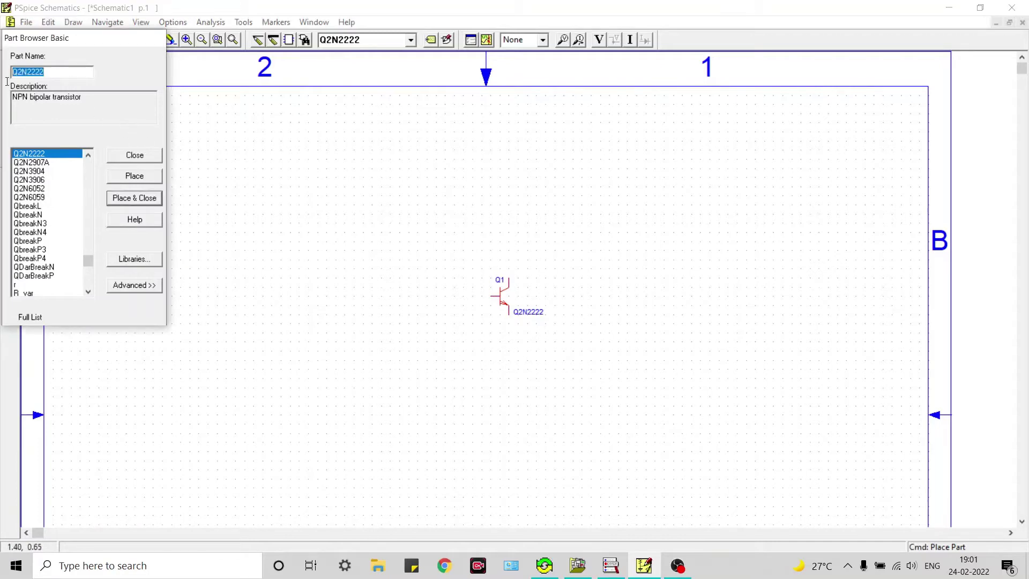
pyautogui.write('R')
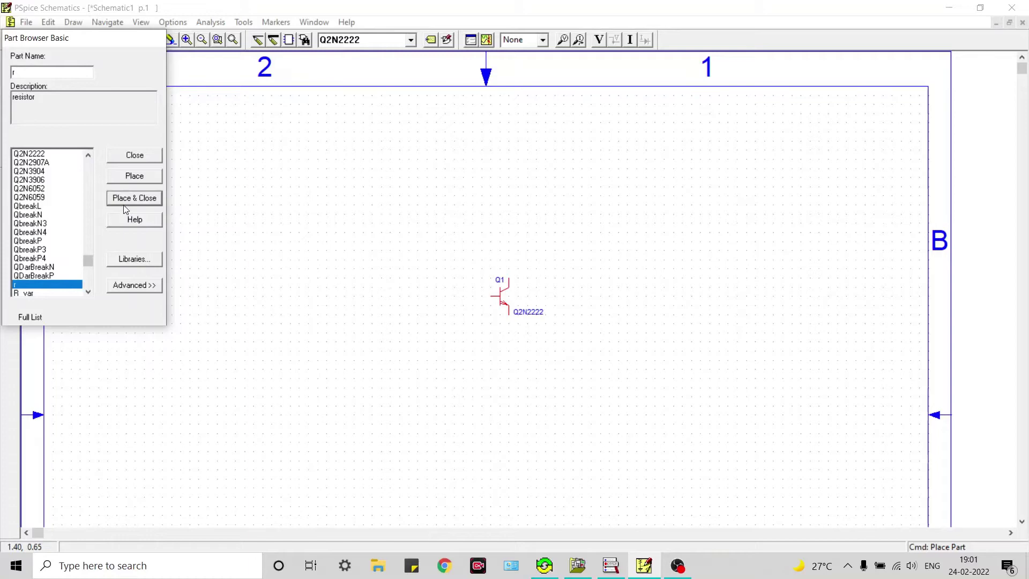
pyautogui.click(134, 176)
pyautogui.click(428, 299)
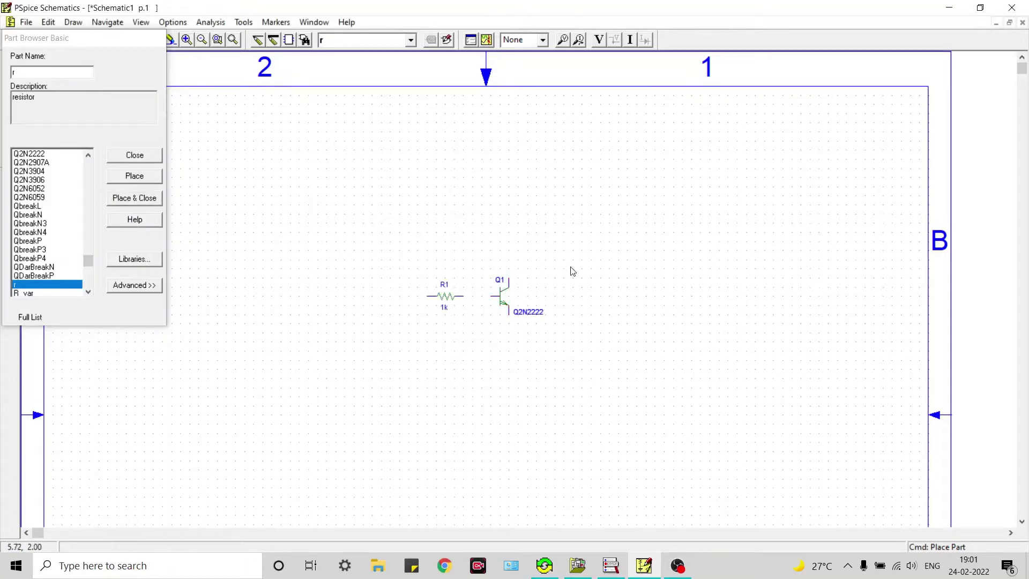
pyautogui.click(564, 250)
pyautogui.hotkey('ctrl', 'r')
pyautogui.click(513, 386)
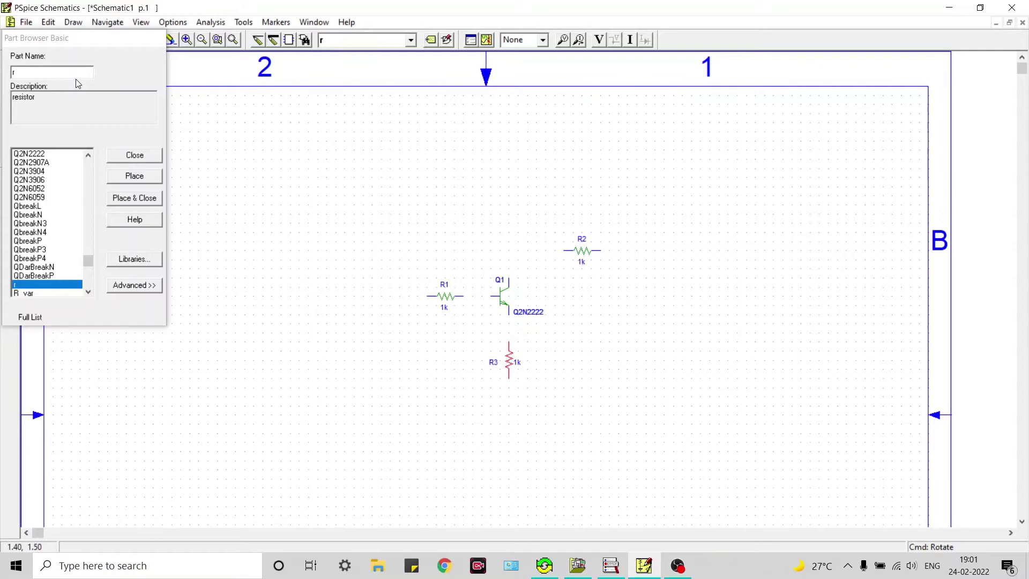
# Step: Place two VDC sources, V1 on the left and V2 on the right
pyautogui.click(17, 84)
pyautogui.write('VDC')
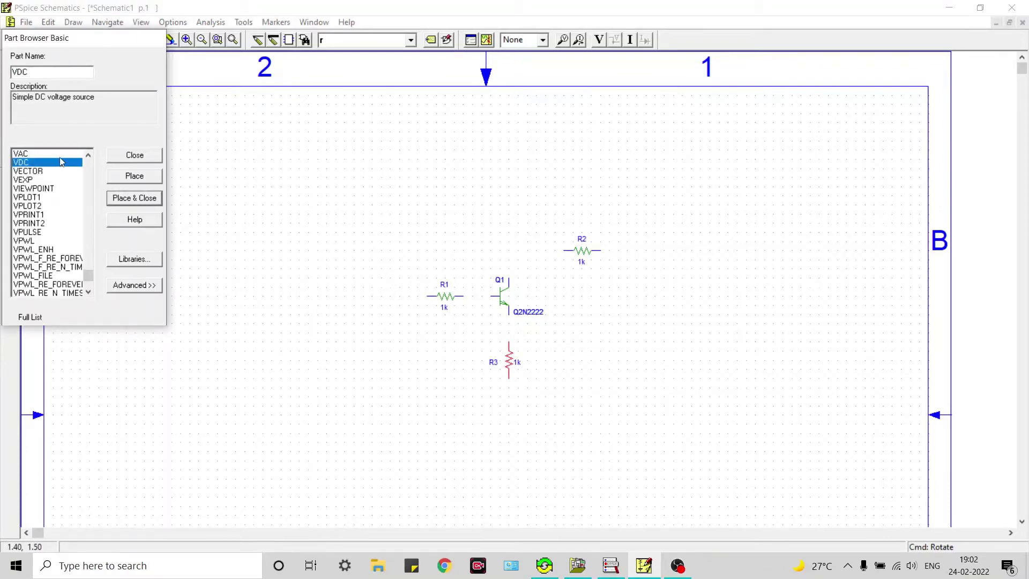
pyautogui.click(128, 178)
pyautogui.click(397, 334)
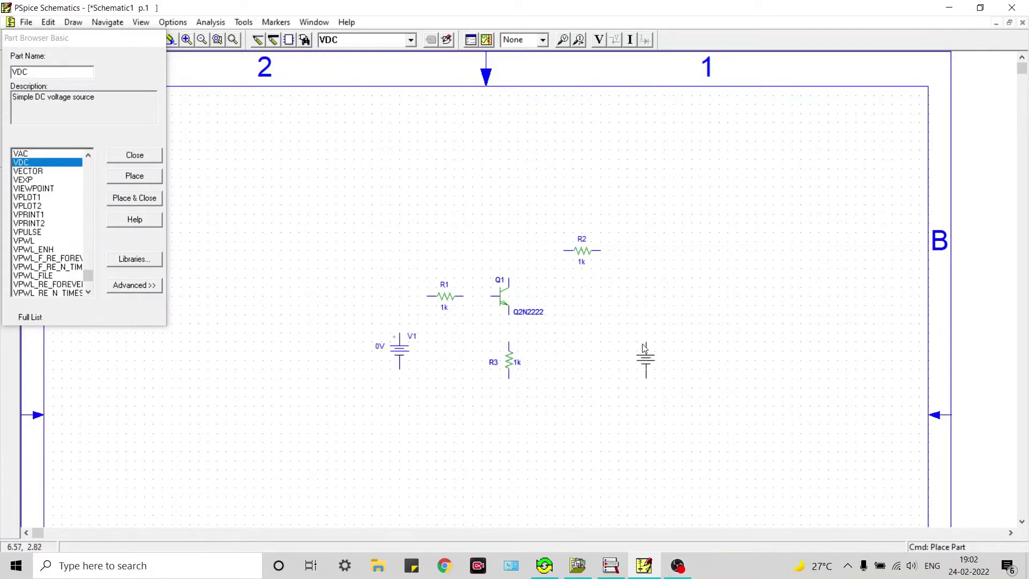
pyautogui.click(649, 337)
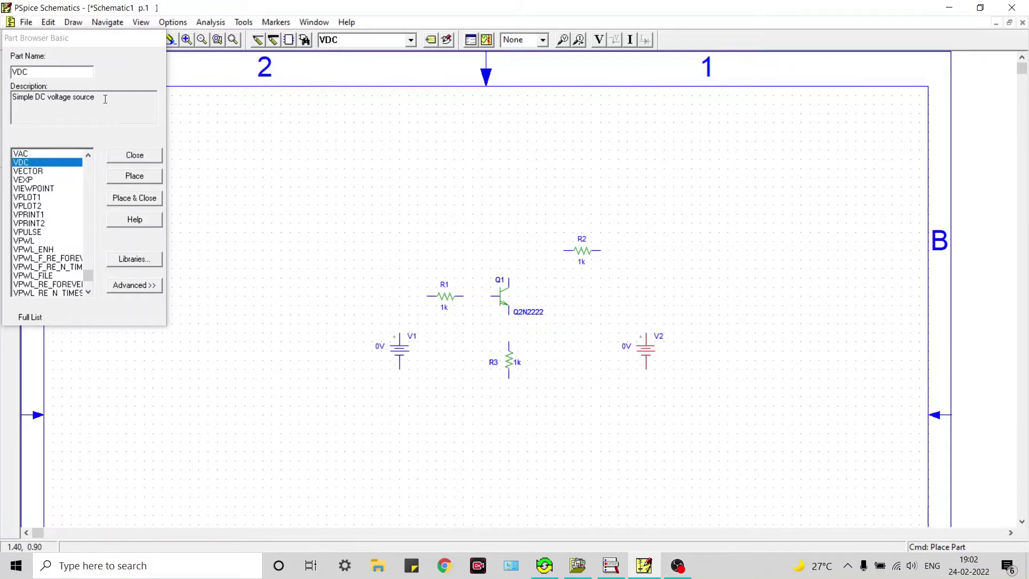
# Step: Place a GND_EARTH ground symbol below R3
pyautogui.click(1, 79)
pyautogui.write('GROU')
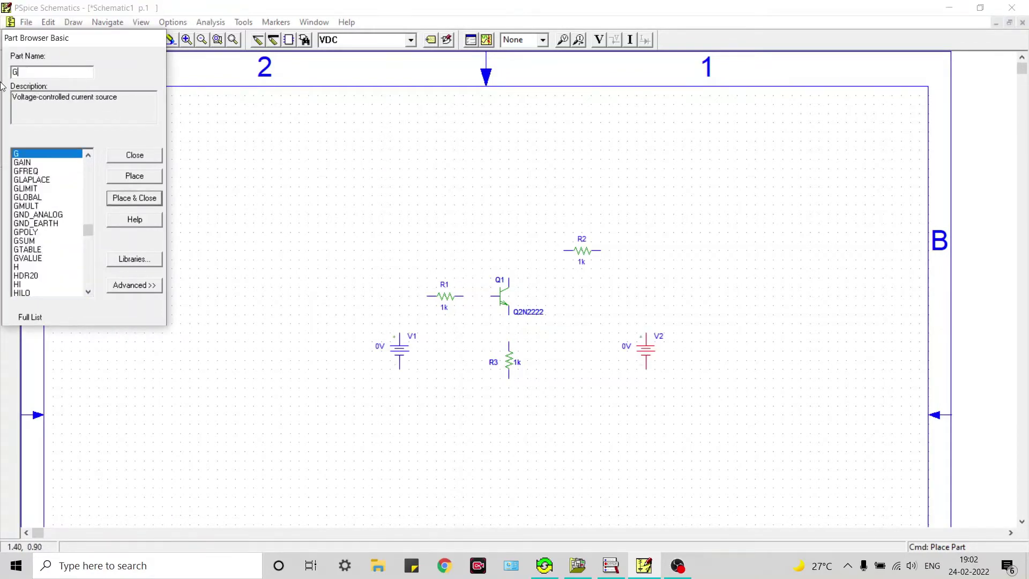
pyautogui.click(55, 223)
pyautogui.click(132, 180)
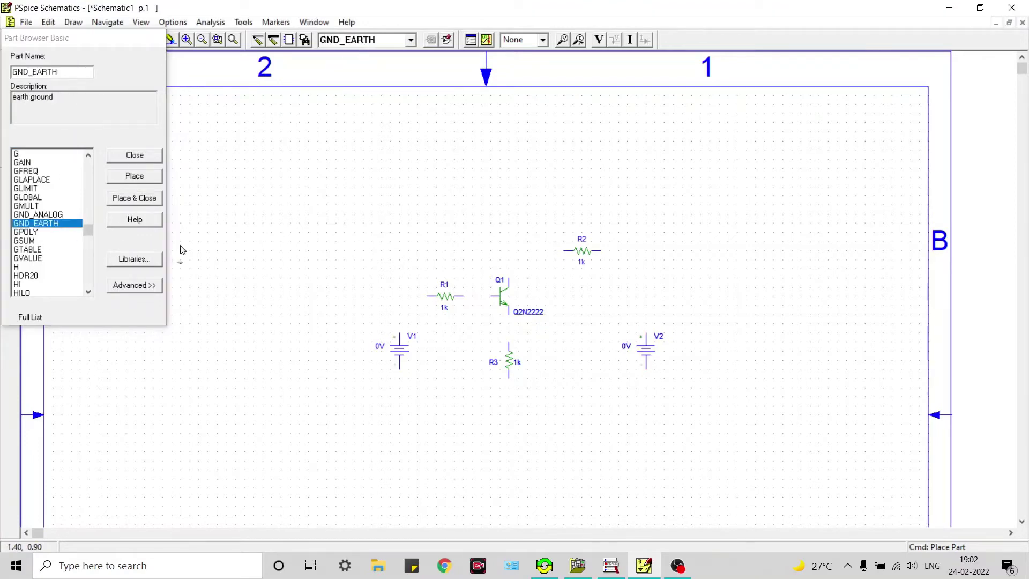
pyautogui.click(515, 414)
# Step: Wire V1 through R1 to the base, and the collector through R2 to V2
pyautogui.click(135, 155)
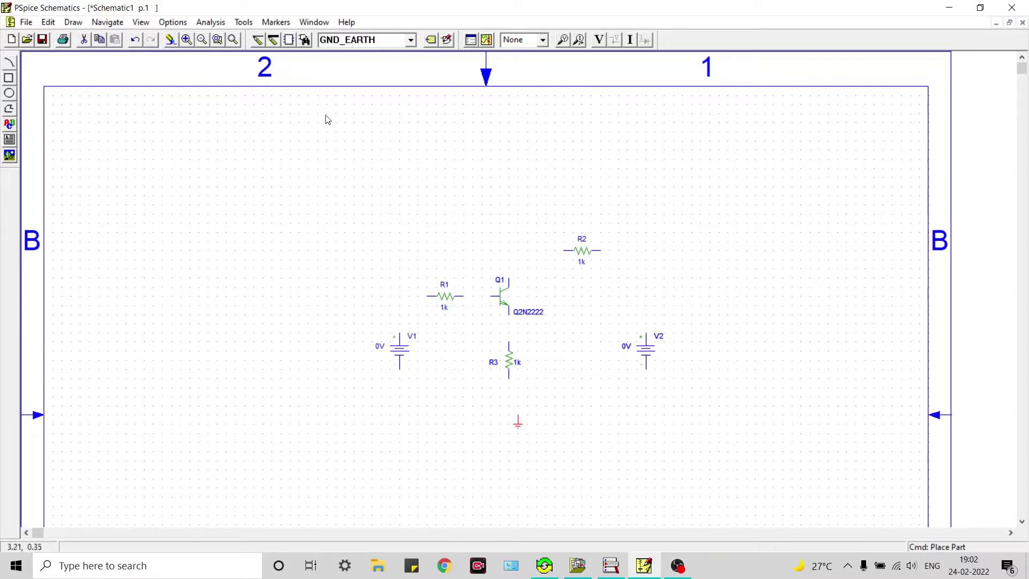
pyautogui.click(235, 40)
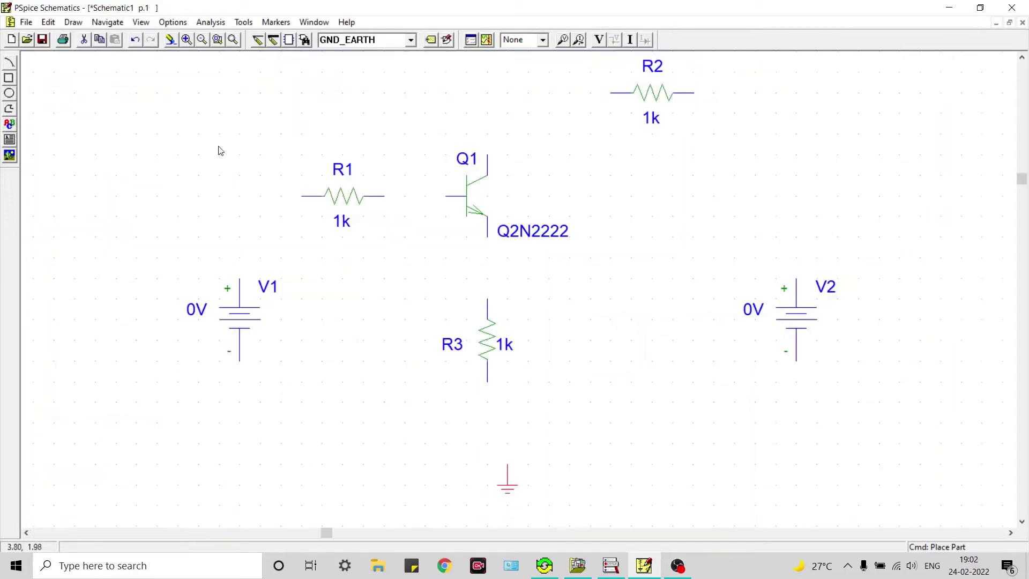
pyautogui.click(258, 43)
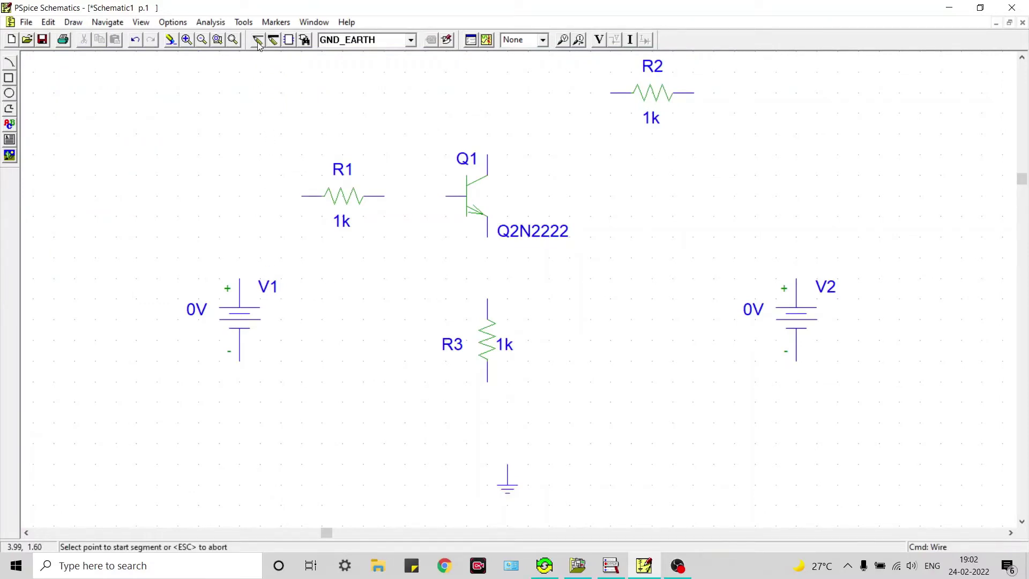
pyautogui.click(239, 279)
pyautogui.click(301, 197)
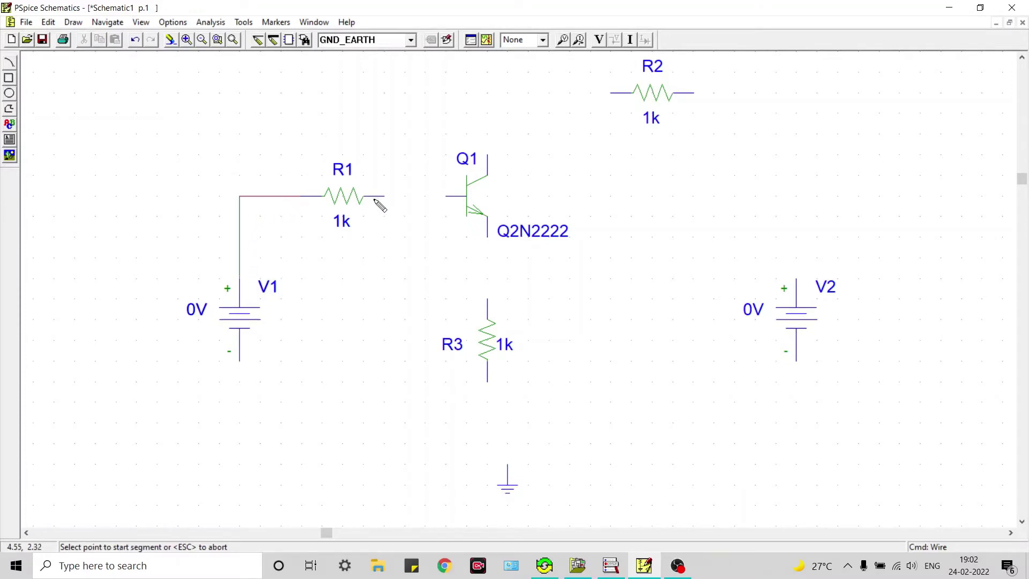
pyautogui.click(379, 197)
pyautogui.click(466, 196)
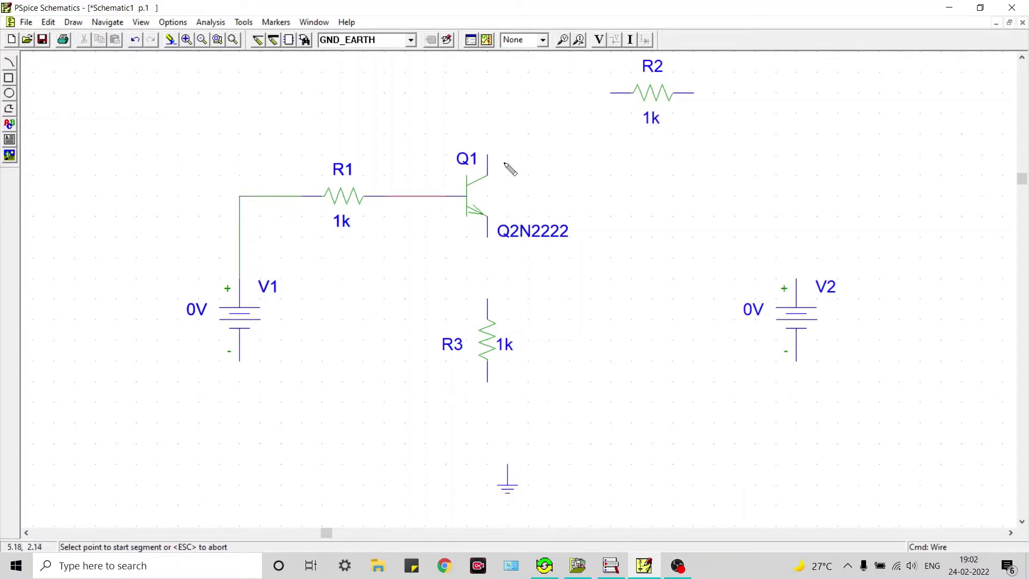
pyautogui.click(488, 156)
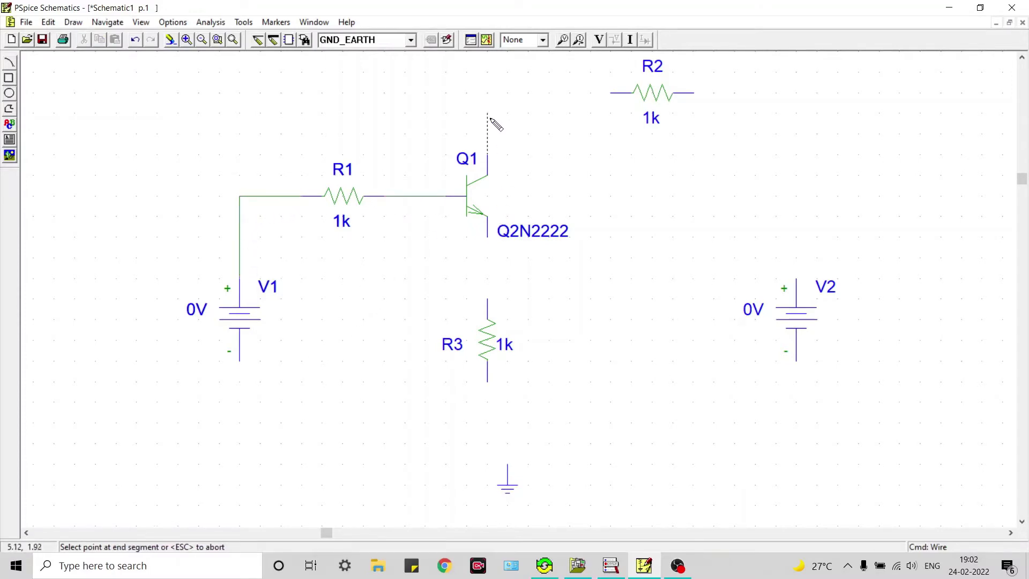
pyautogui.click(607, 95)
pyautogui.click(697, 95)
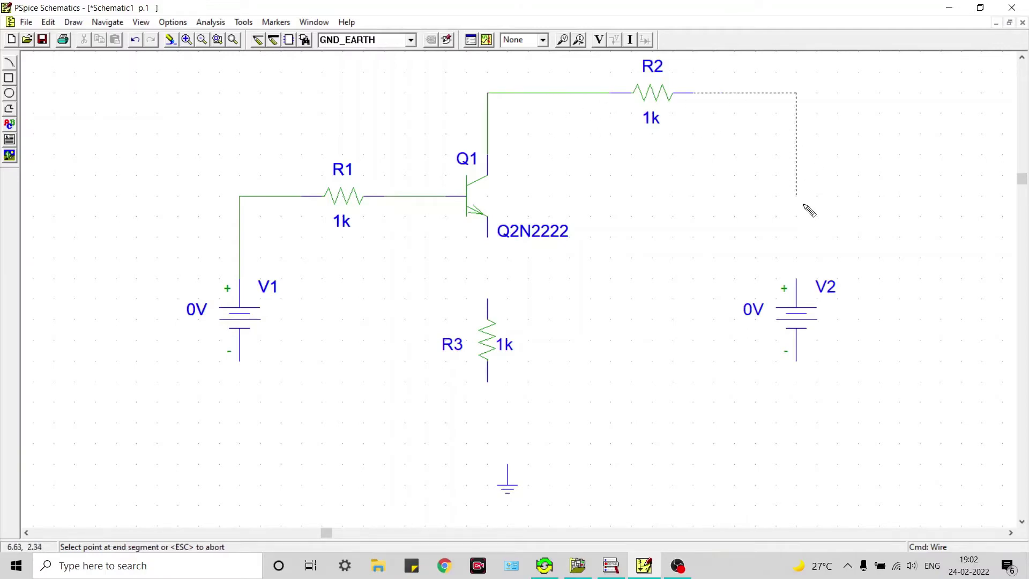
pyautogui.click(802, 277)
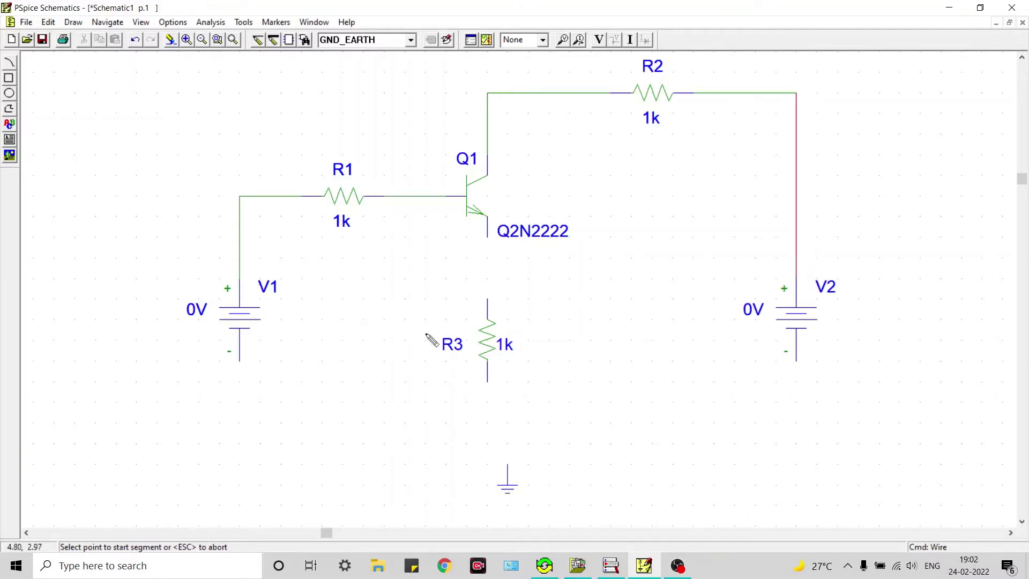
# Step: Join the V1 and V2 negative terminals, wire R3 to the emitter, and connect to ground
pyautogui.click(242, 362)
pyautogui.click(800, 363)
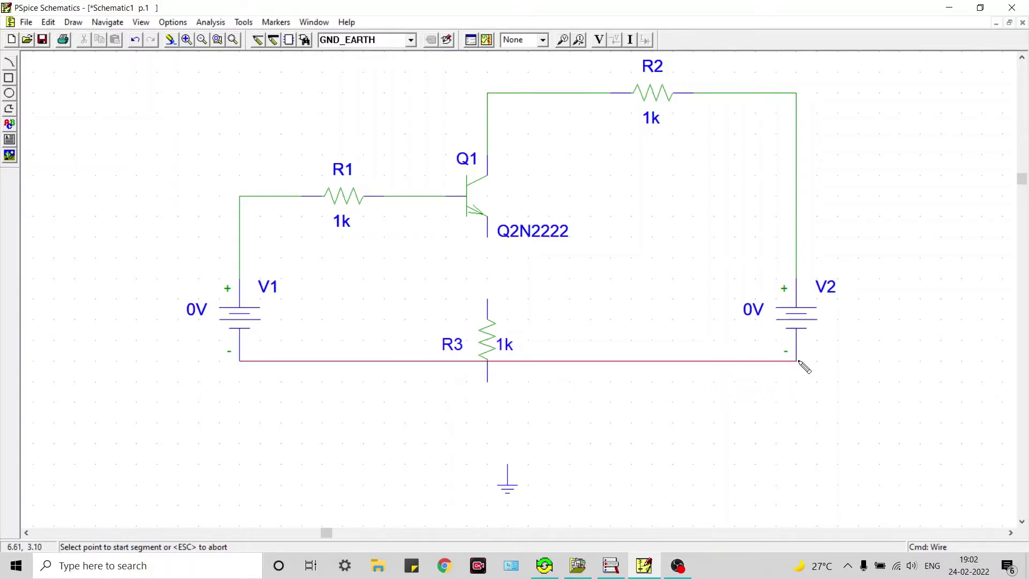
pyautogui.hotkey('ctrl', 'z')
pyautogui.click(239, 361)
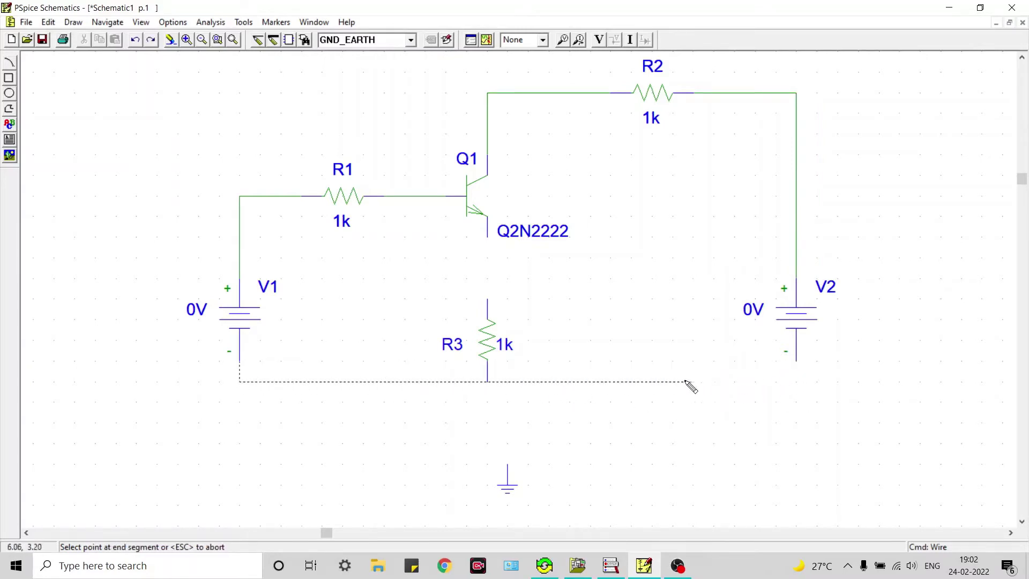
pyautogui.click(797, 363)
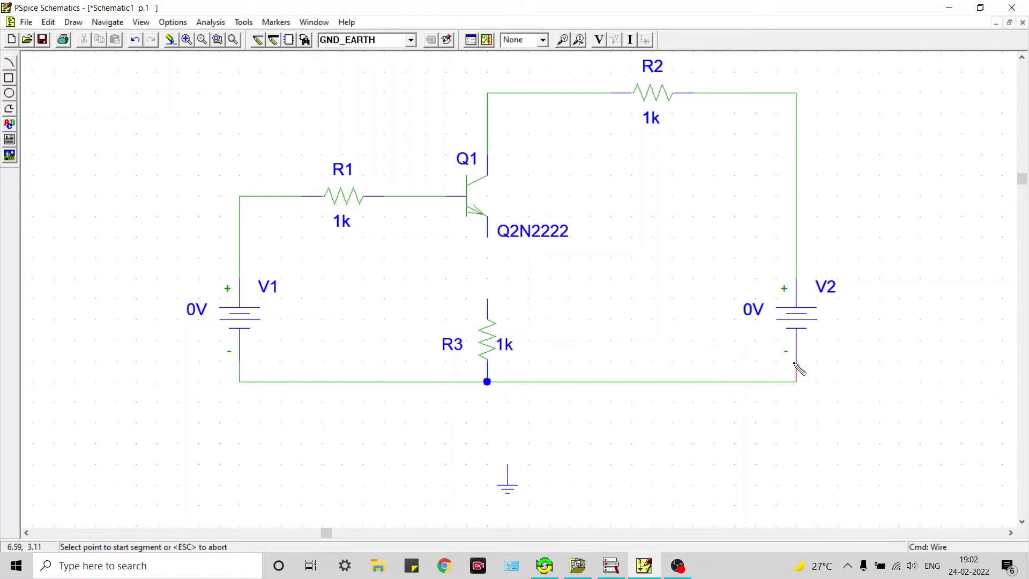
pyautogui.click(488, 301)
pyautogui.click(488, 239)
pyautogui.click(488, 383)
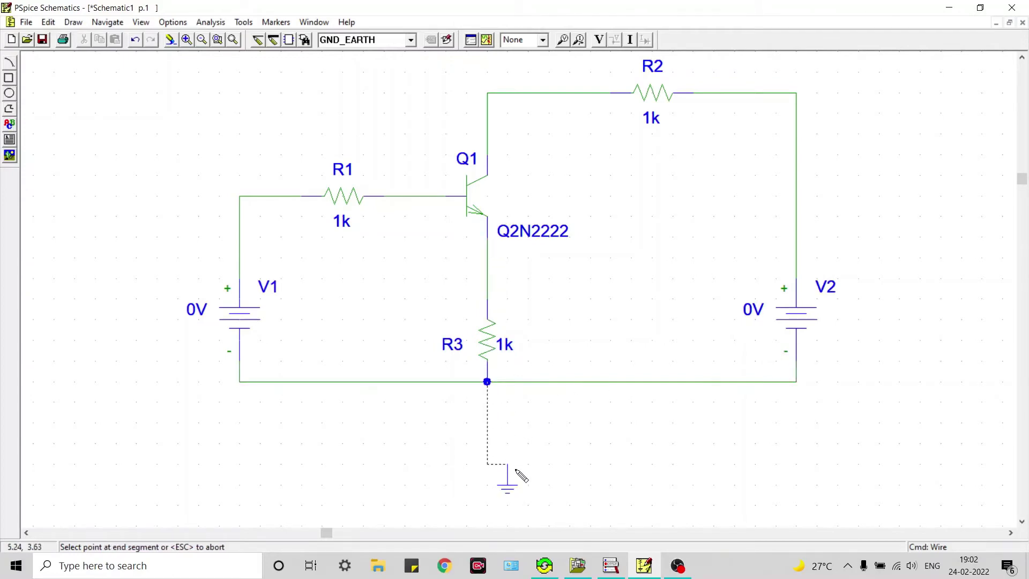
pyautogui.click(506, 466)
pyautogui.press('Escape')
pyautogui.moveTo(502, 477)
pyautogui.mouseDown()
pyautogui.moveTo(510, 494)
pyautogui.moveTo(498, 480)
pyautogui.mouseUp()
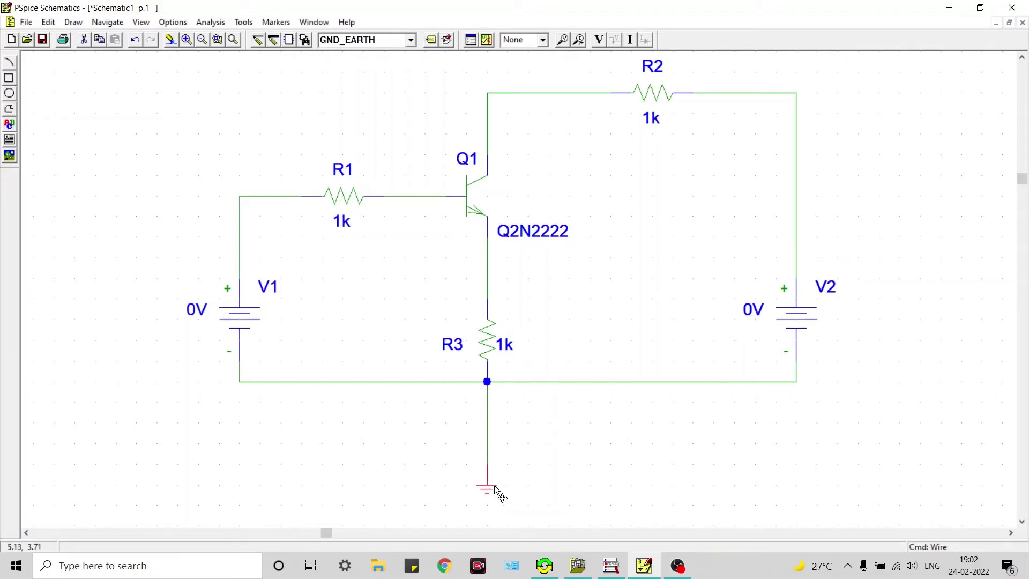
pyautogui.moveTo(494, 485); pyautogui.dragTo(494, 446)
# Step: Rename resistor R1 to RB, R2 to RC and R3 to RE
pyautogui.doubleClick(341, 170)
pyautogui.write('RB')
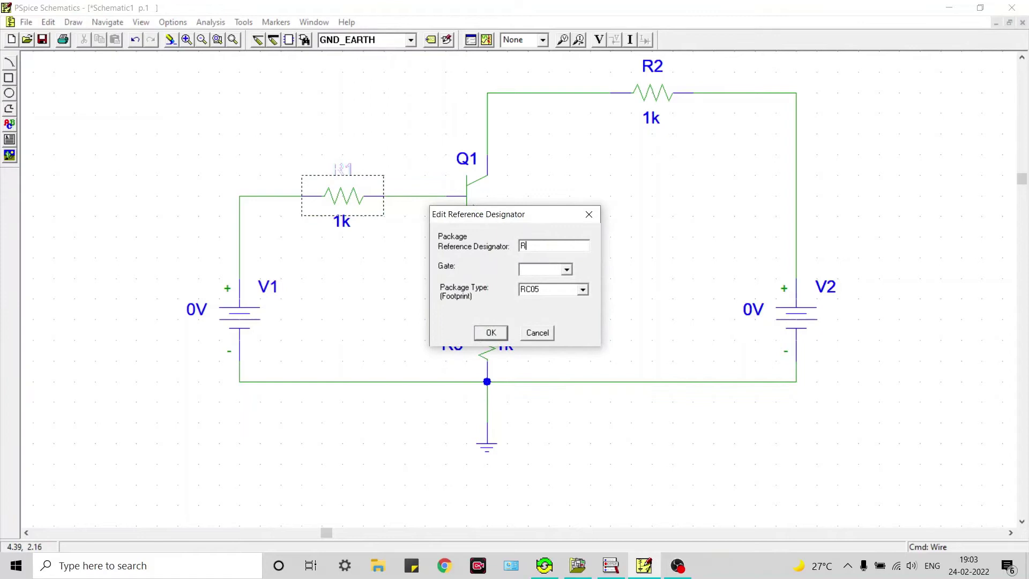
pyautogui.click(491, 333)
pyautogui.doubleClick(659, 67)
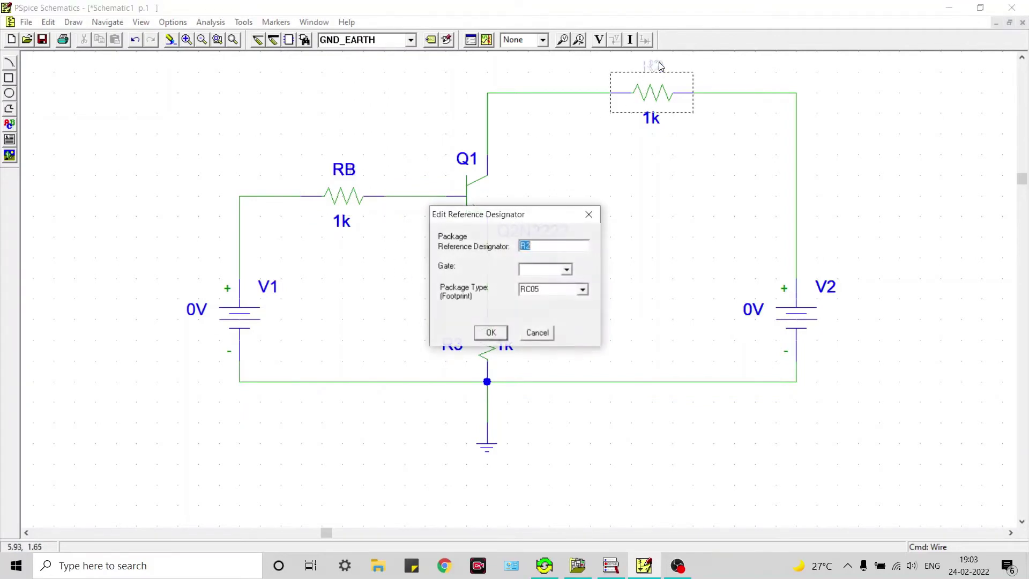
pyautogui.write('R')
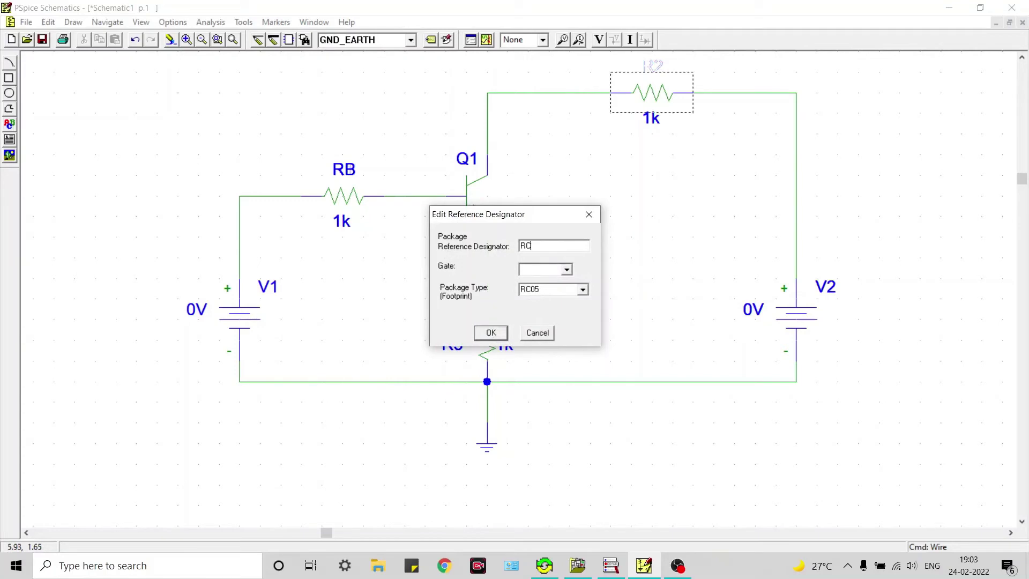
pyautogui.click(491, 333)
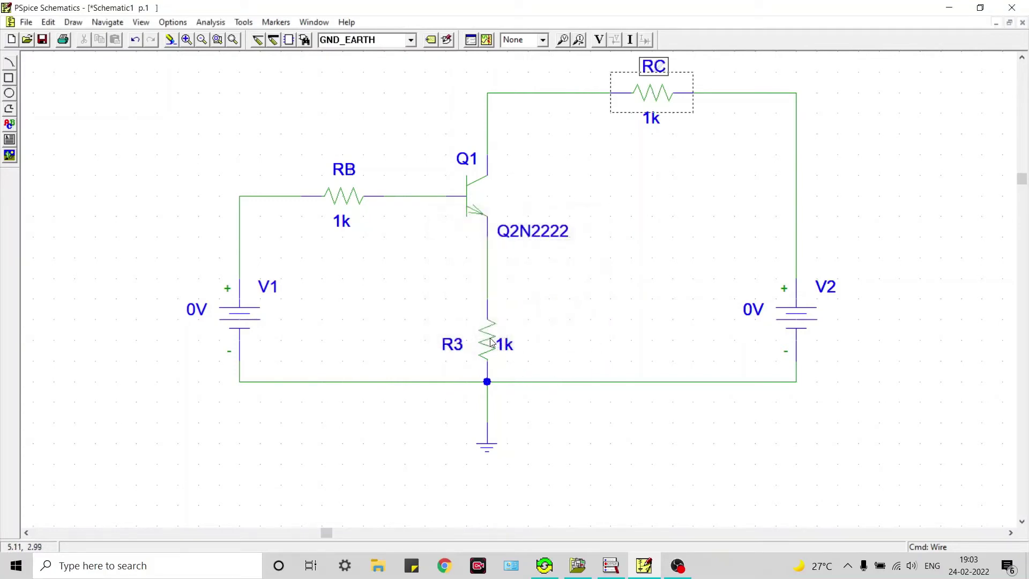
pyautogui.doubleClick(461, 348)
pyautogui.write('R')
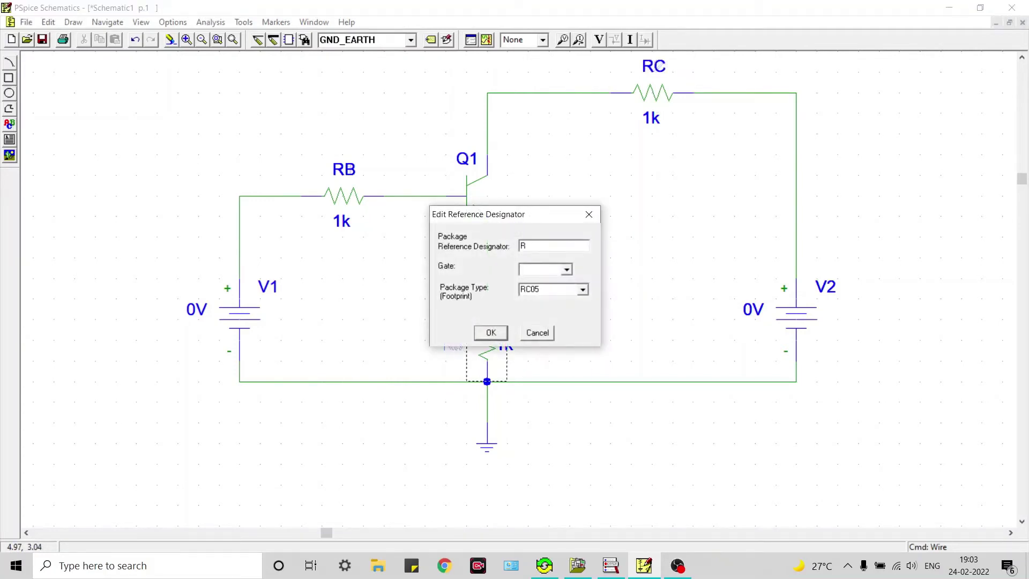
pyautogui.write('E')
pyautogui.click(494, 339)
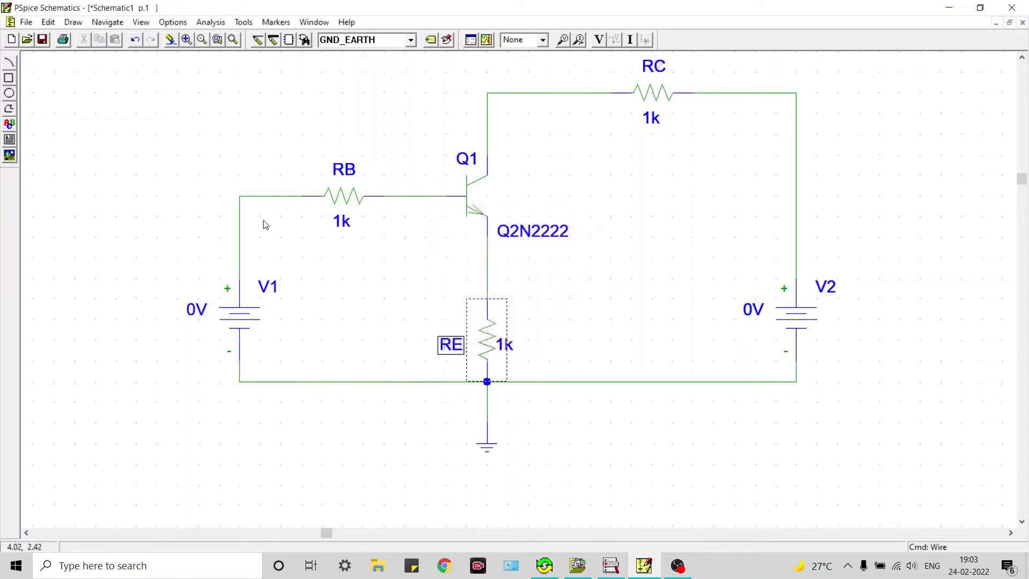
# Step: Set RC and RE to 200 and RB to 20k
pyautogui.doubleClick(649, 122)
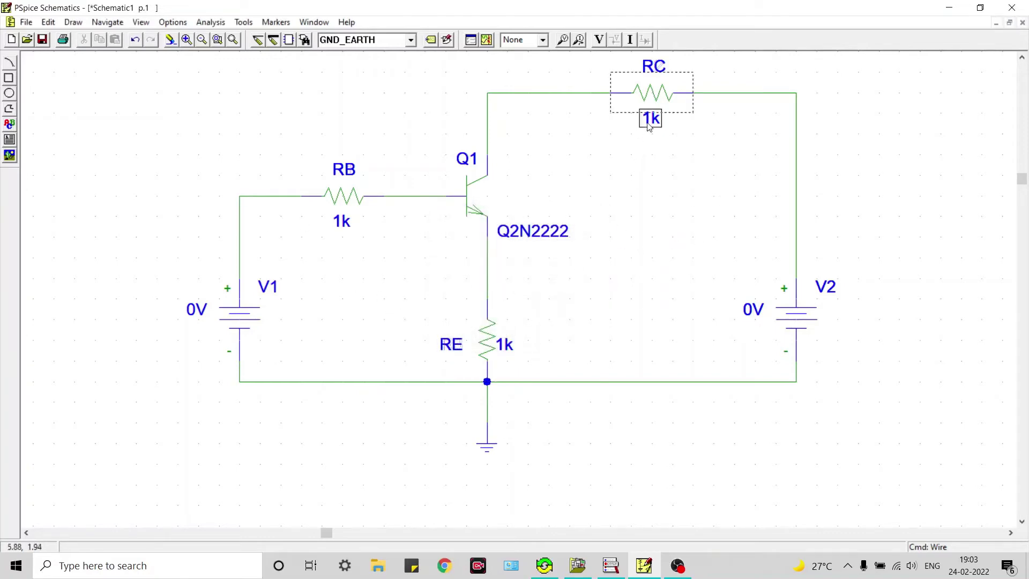
pyautogui.write('200')
pyautogui.press('Return')
pyautogui.doubleClick(504, 344)
pyautogui.write('200')
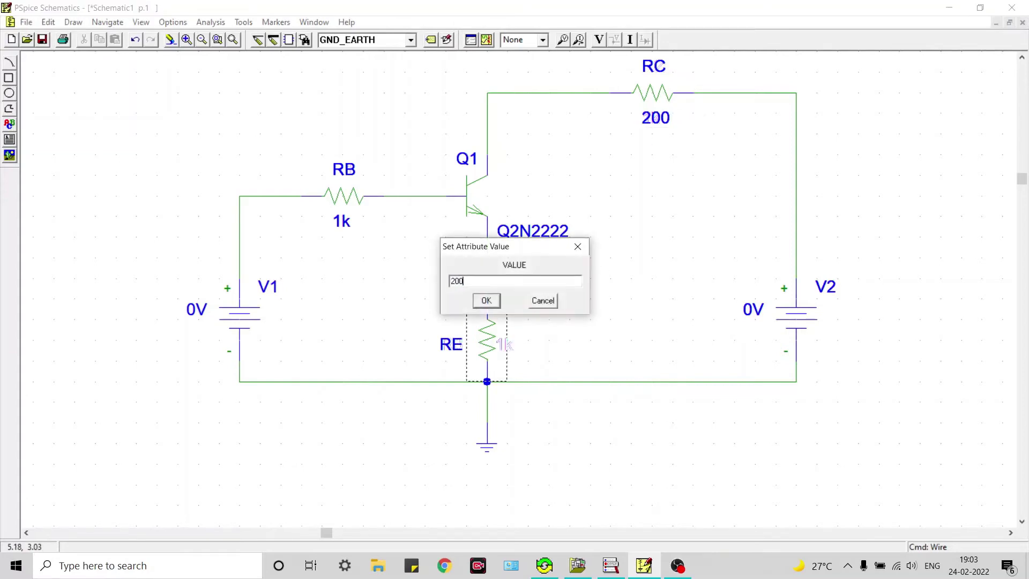
pyautogui.press('Return')
pyautogui.doubleClick(349, 232)
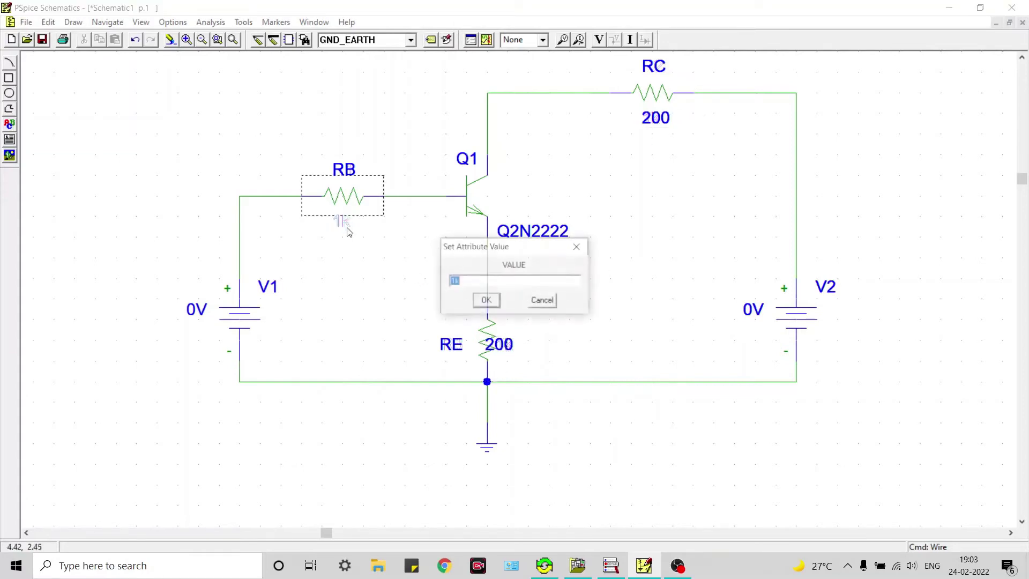
pyautogui.write('20')
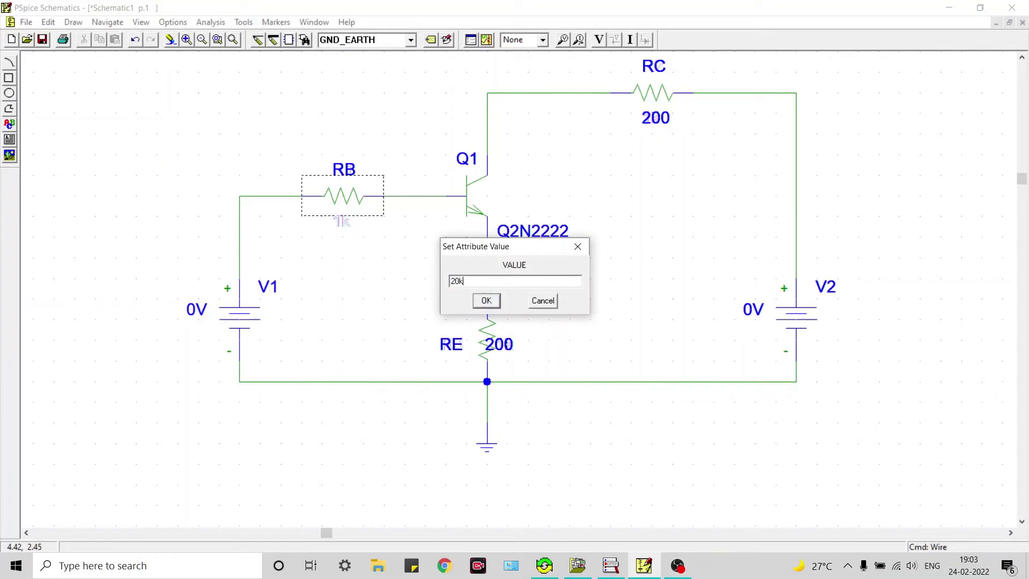
pyautogui.press('Return')
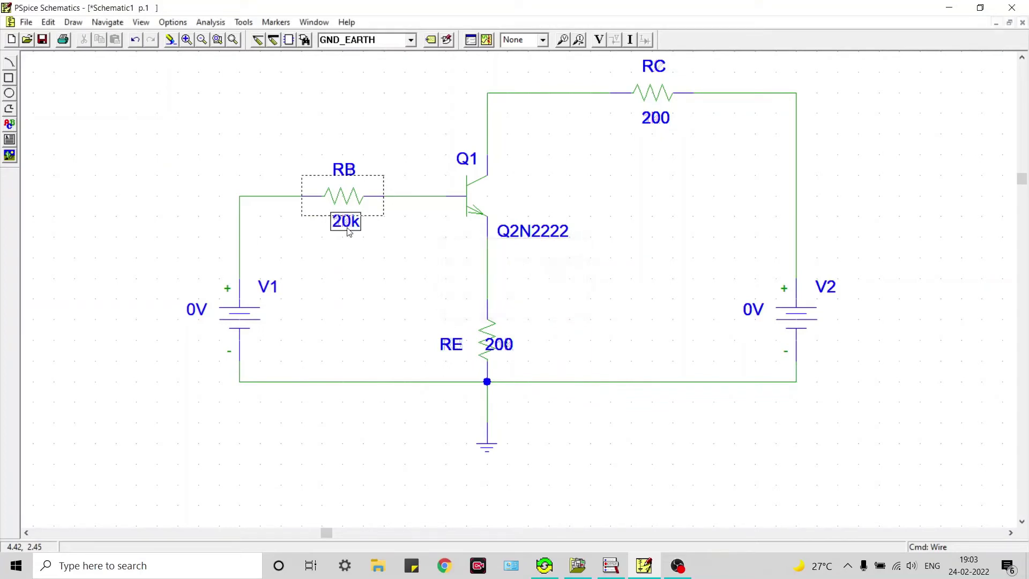
pyautogui.click(333, 301)
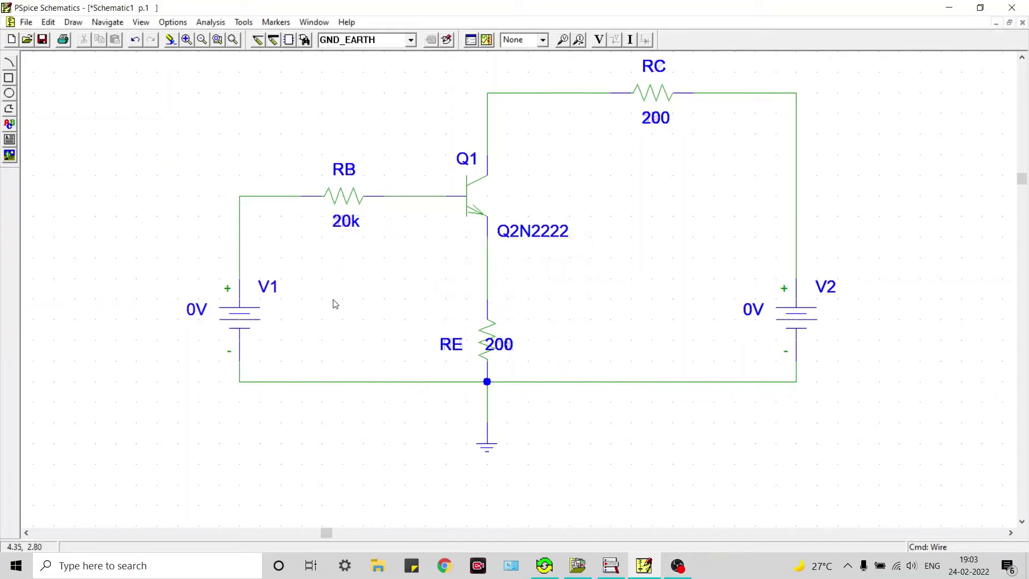
# Step: Rename source V1 to VBE and V2 to VCE
pyautogui.doubleClick(273, 289)
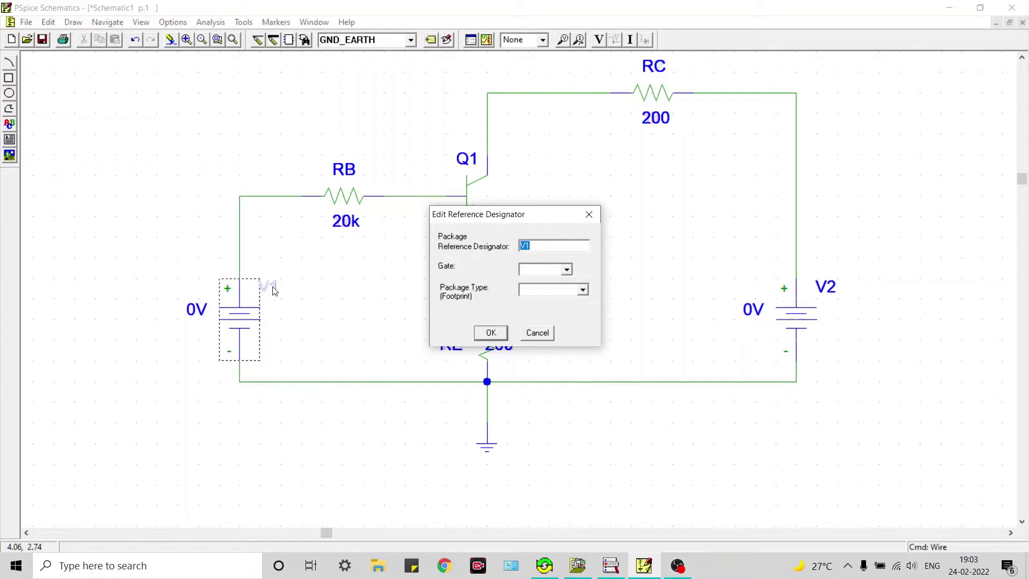
pyautogui.write('VBE')
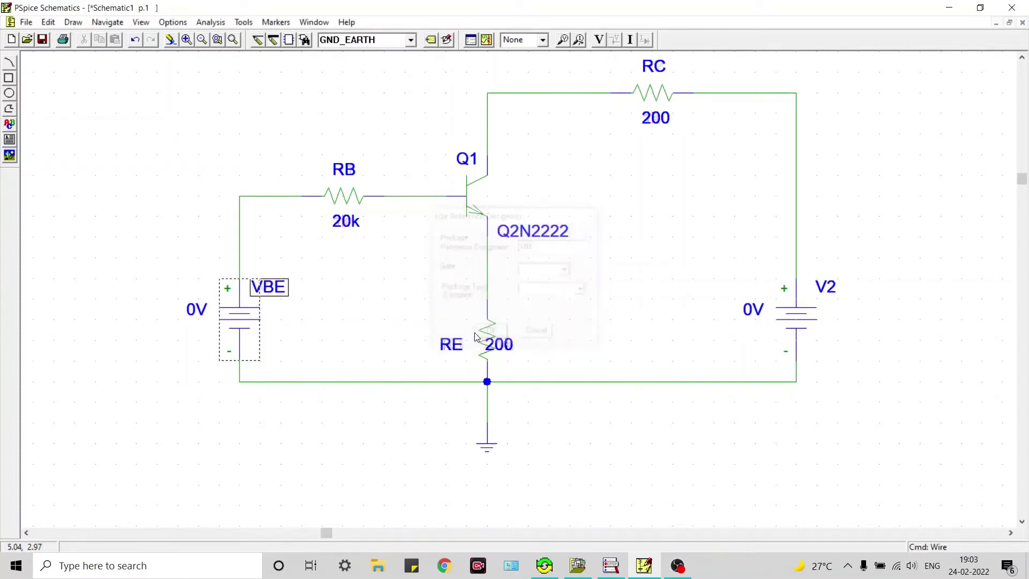
pyautogui.click(479, 334)
pyautogui.doubleClick(814, 288)
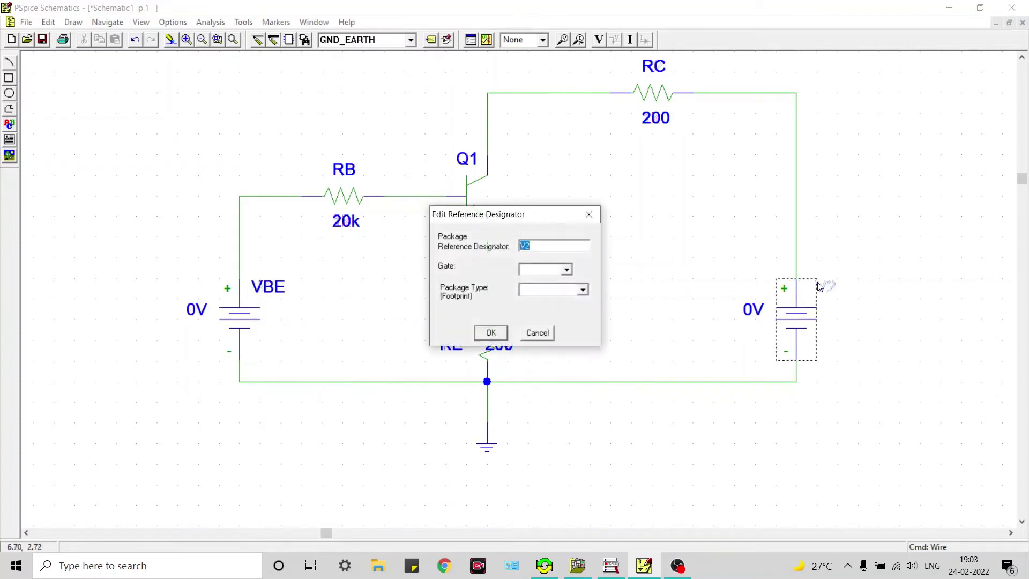
pyautogui.write('VCE')
pyautogui.click(491, 333)
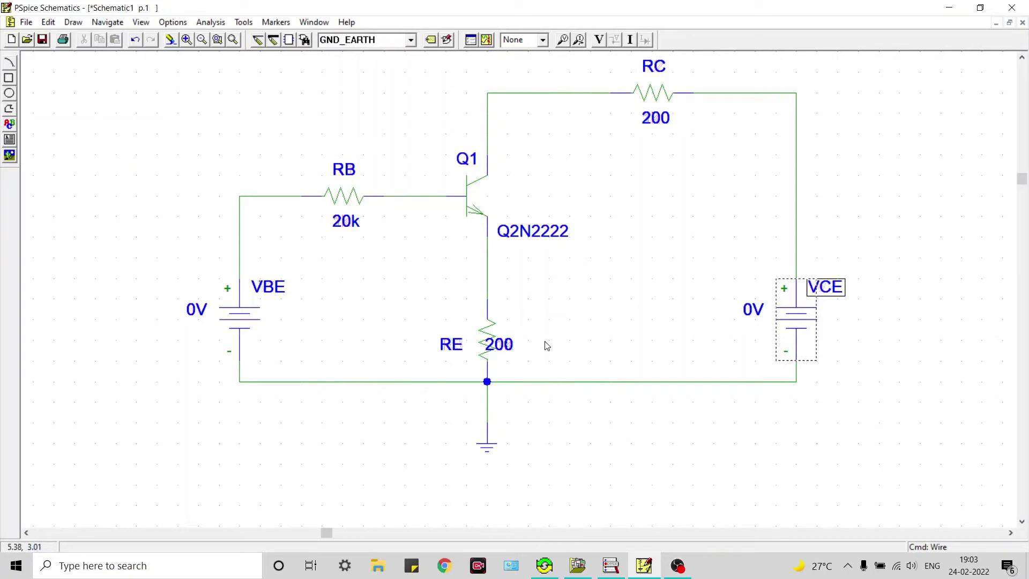
# Step: Save the schematic as BJT.sch and bring up the Analysis Setup
pyautogui.hotkey('ctrl', 's')
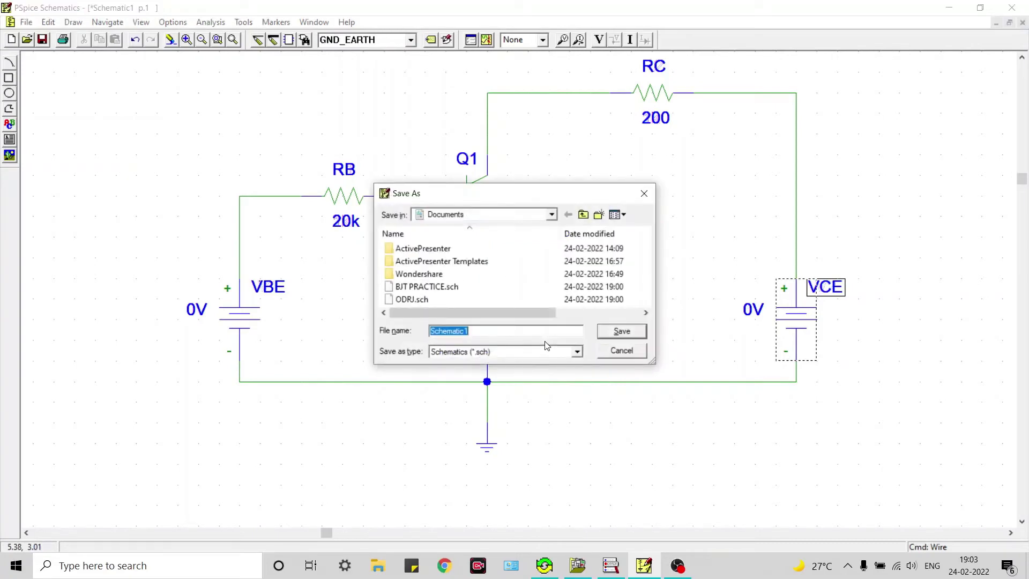
pyautogui.press('BackSpace')
pyautogui.write('BJT')
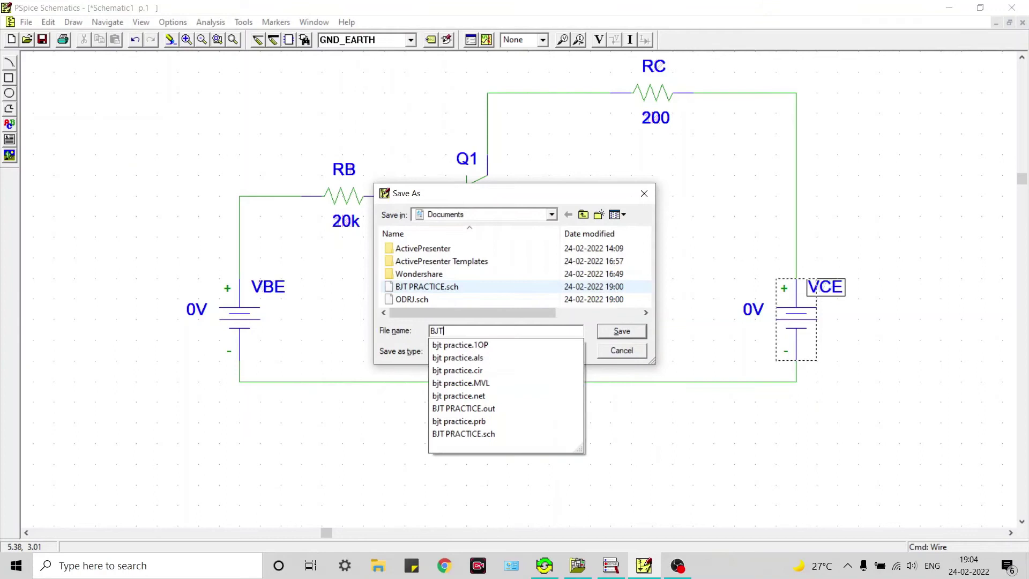
pyautogui.press('Return')
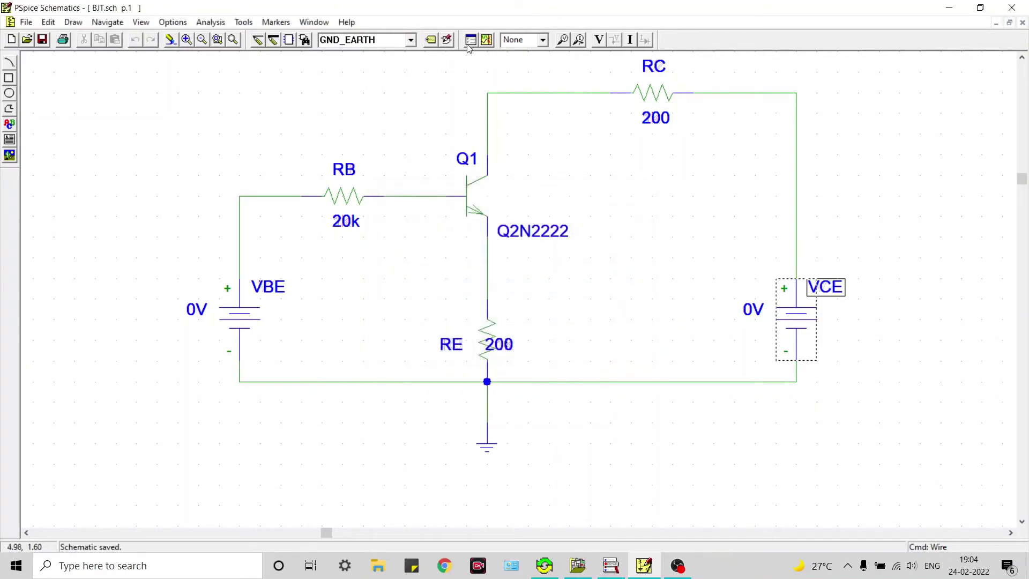
pyautogui.click(470, 40)
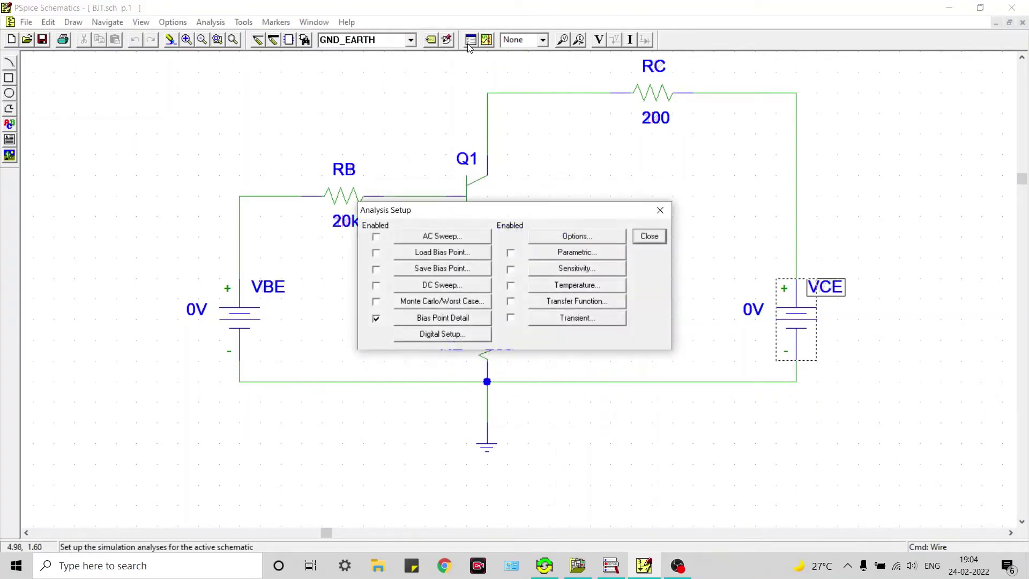
# Step: Configure a linear DC sweep of source VBE from 0V to 2V in 0.2V steps
pyautogui.click(463, 290)
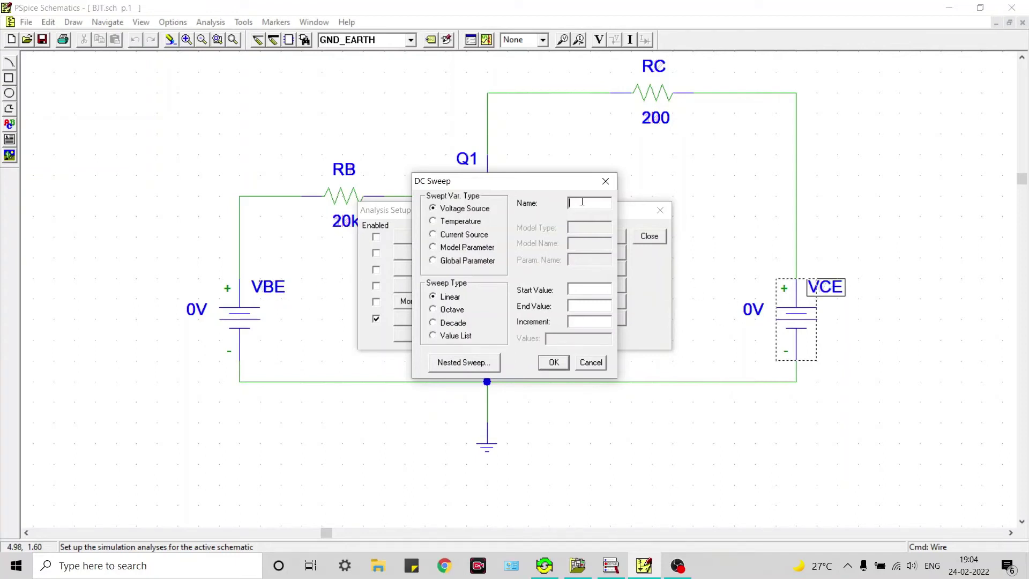
pyautogui.write('VBE')
# Step: Add a linear nested sweep of VCE from 0V to 1V in 0.1V steps
pyautogui.click(492, 360)
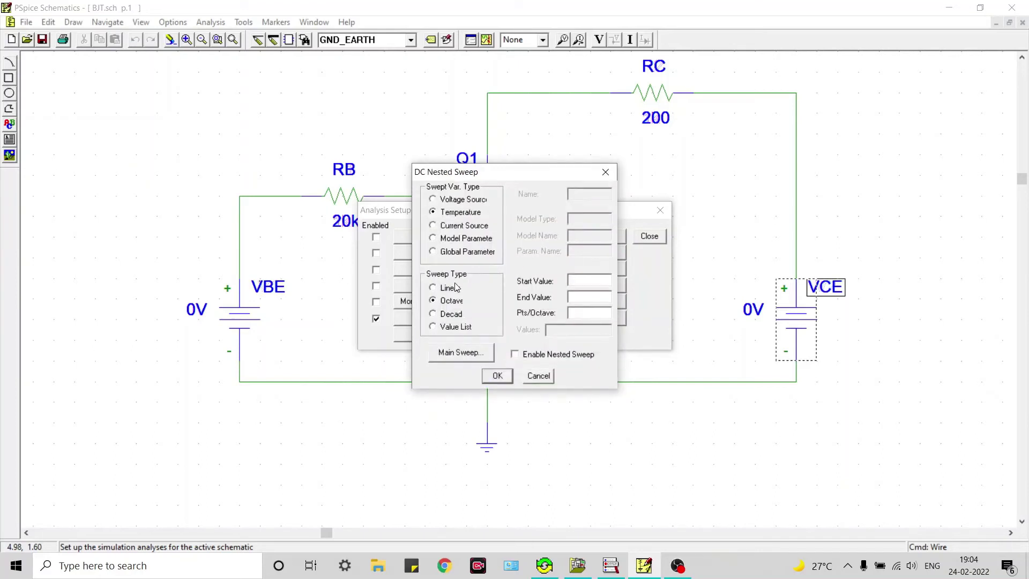
pyautogui.click(455, 288)
pyautogui.click(462, 201)
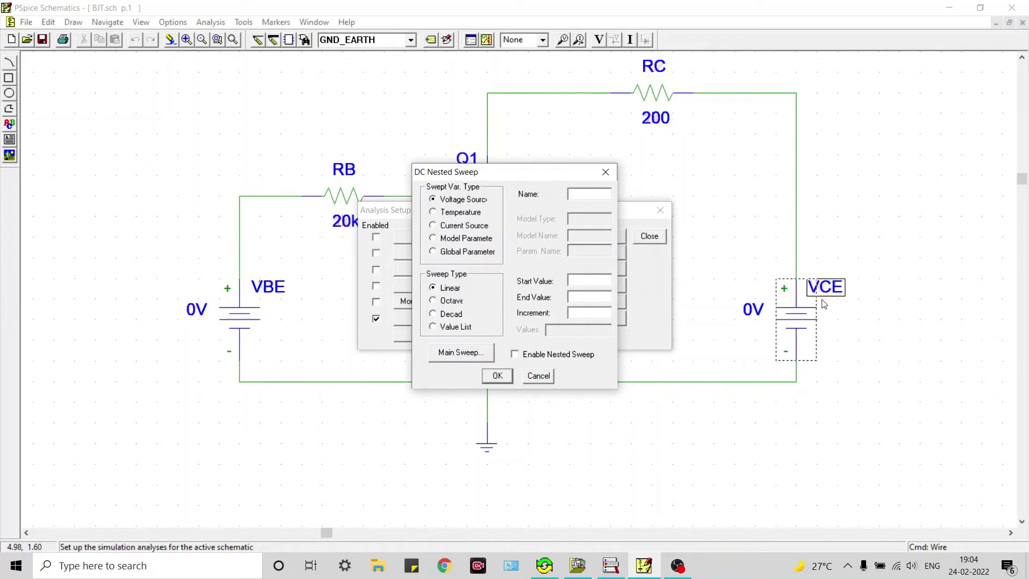
pyautogui.click(607, 194)
pyautogui.write('VCE')
pyautogui.click(572, 279)
pyautogui.write('0V')
pyautogui.click(581, 296)
pyautogui.click(503, 377)
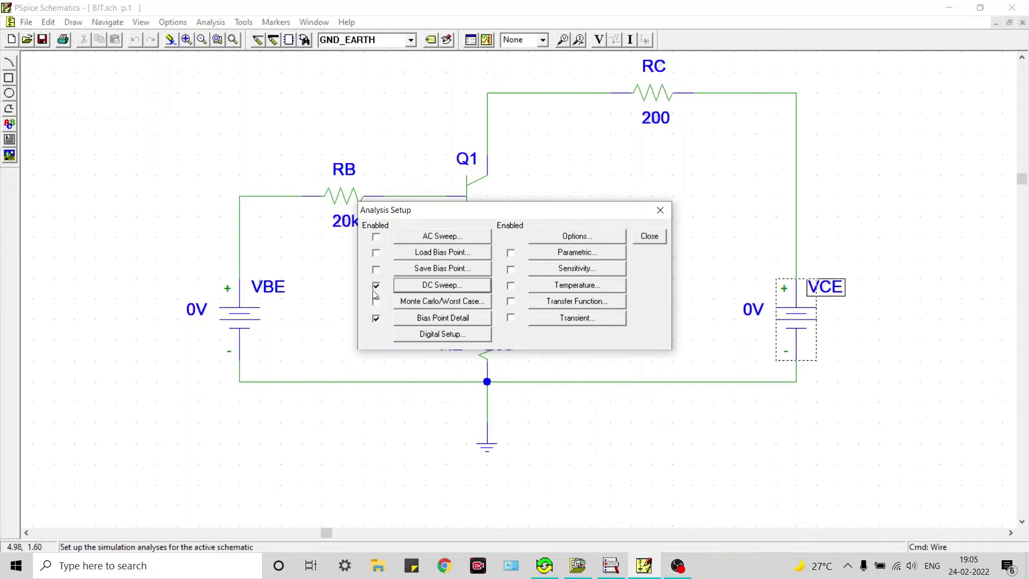
# Step: Put a current marker on Q1's base pin and run the simulation
pyautogui.click(647, 239)
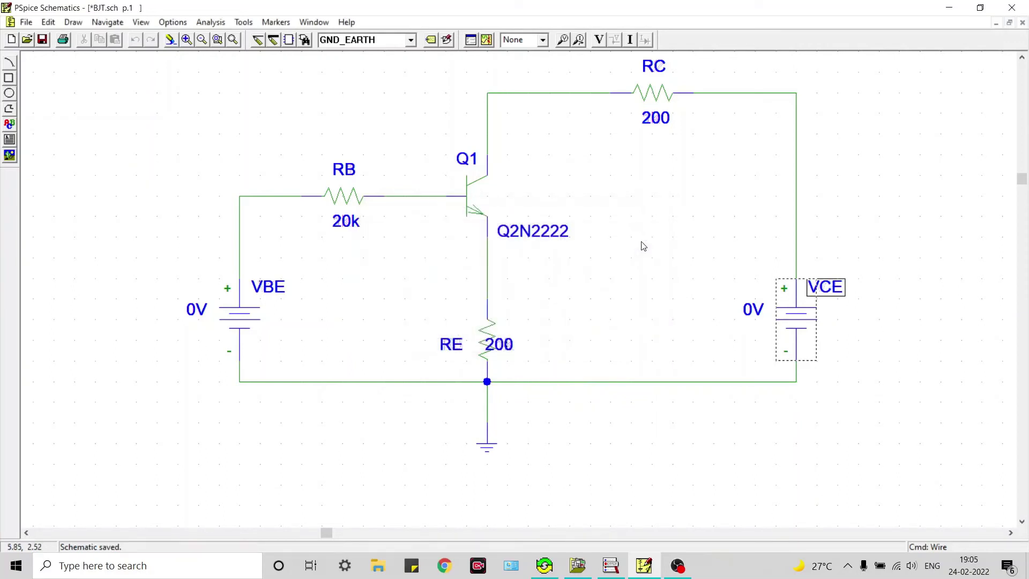
pyautogui.click(585, 44)
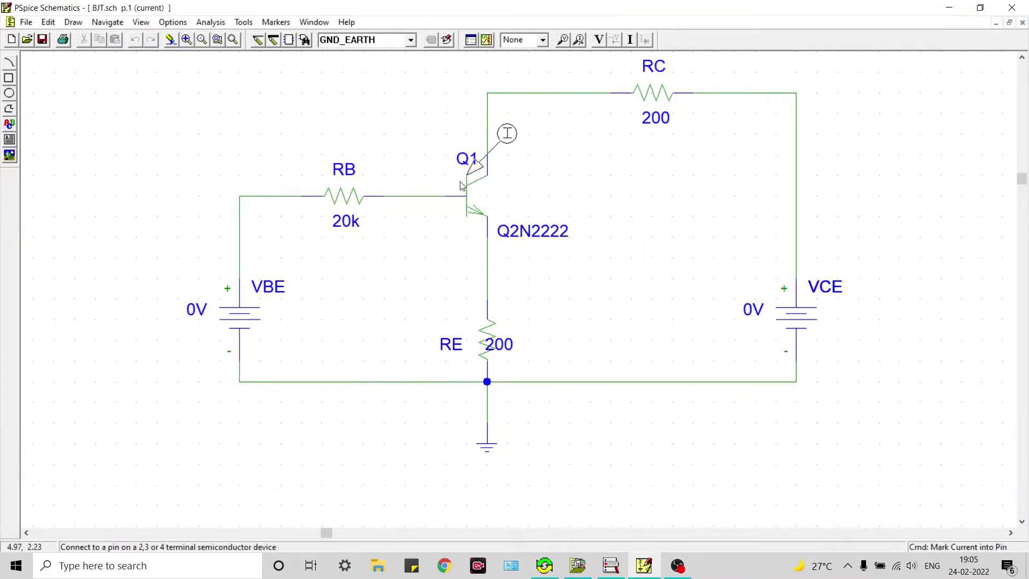
pyautogui.click(446, 196)
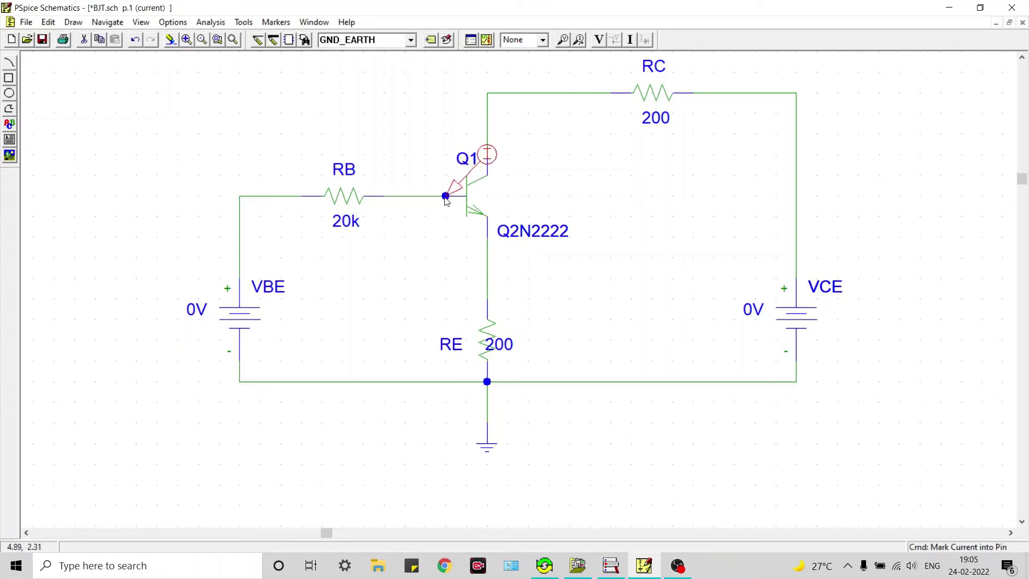
pyautogui.click(487, 40)
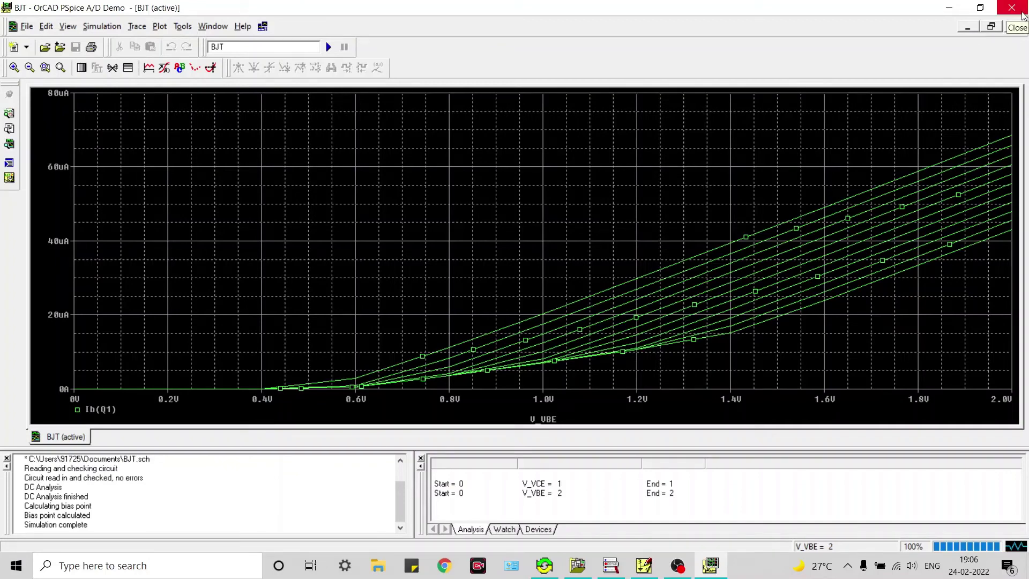
# Step: Close the PSpice A/D window showing the Ib(Q1) versus V_VBE curves
pyautogui.click(1012, 7)
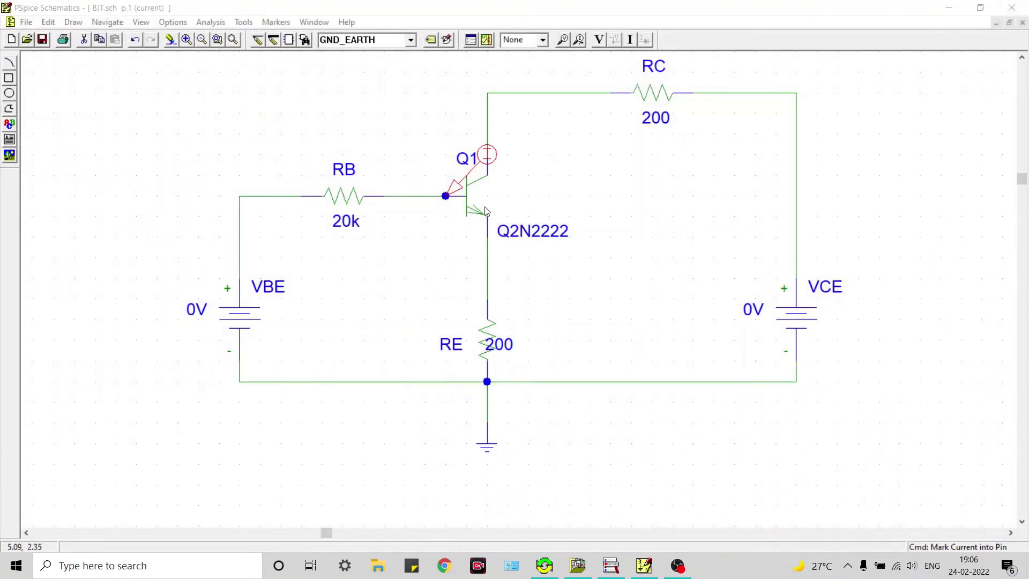
# Step: Move the current marker from Q1's base pin to its collector pin
pyautogui.click(456, 184)
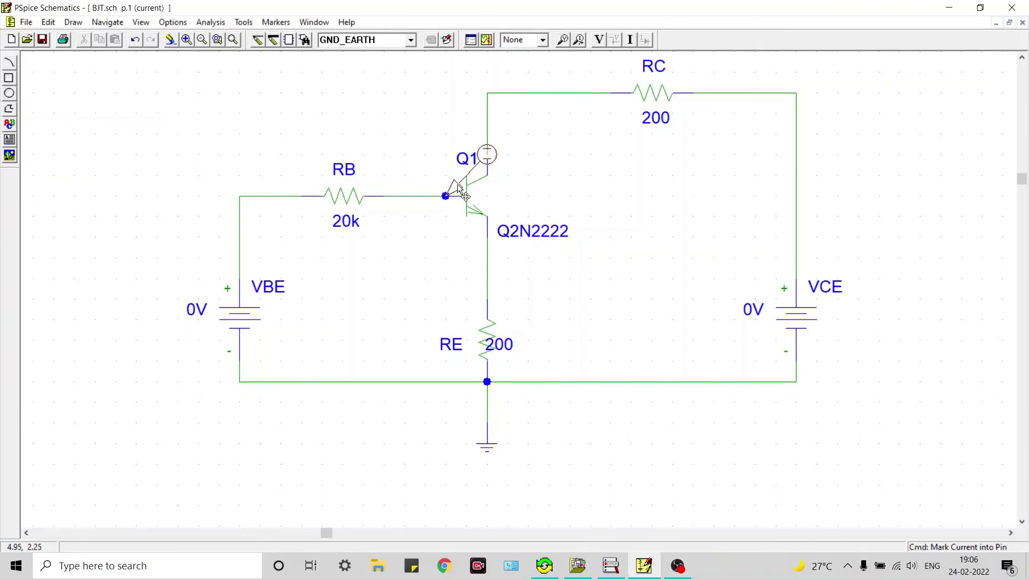
pyautogui.click(491, 153)
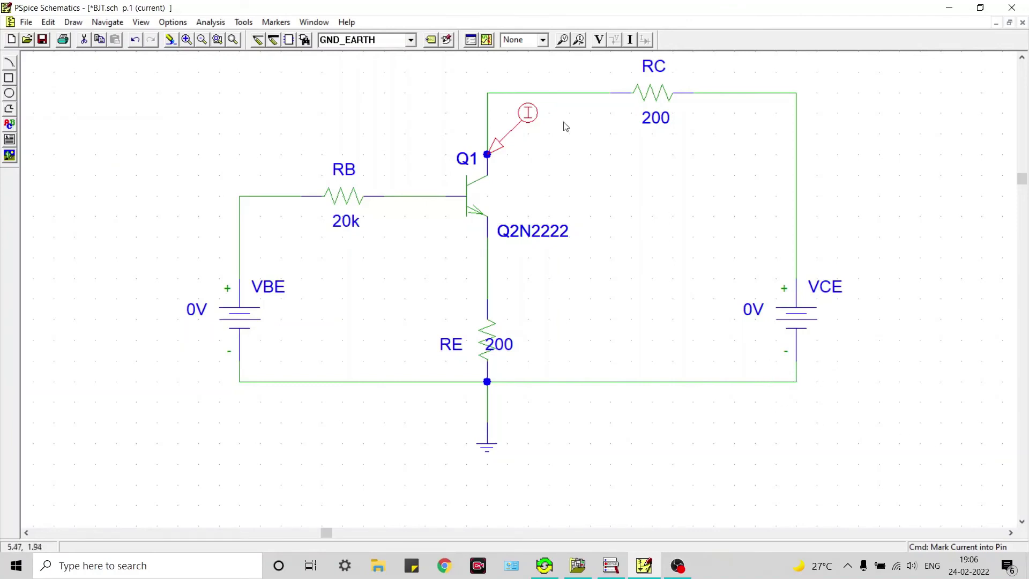
pyautogui.click(472, 42)
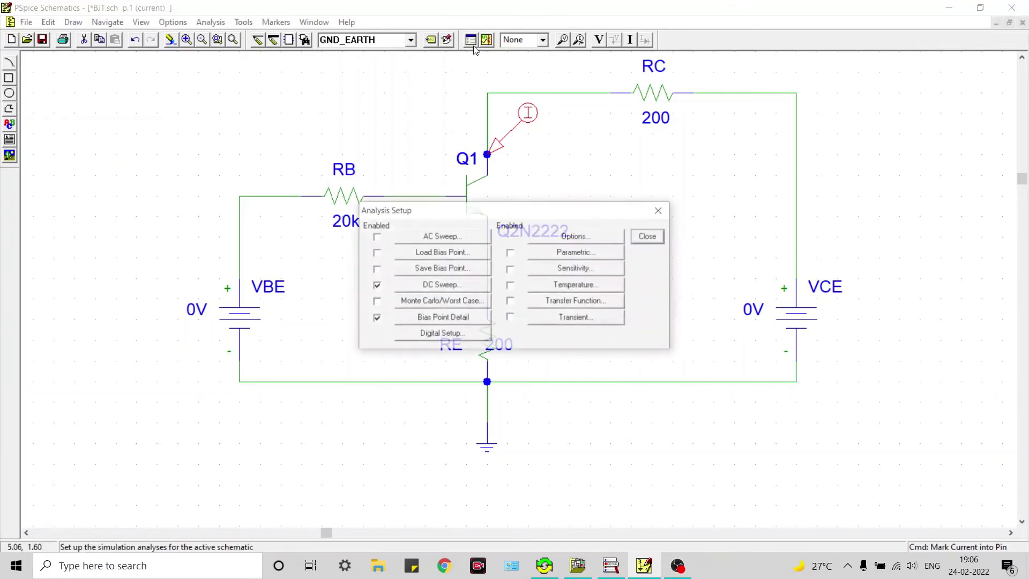
# Step: Change the main DC sweep source name from VBE to VCE
pyautogui.click(452, 286)
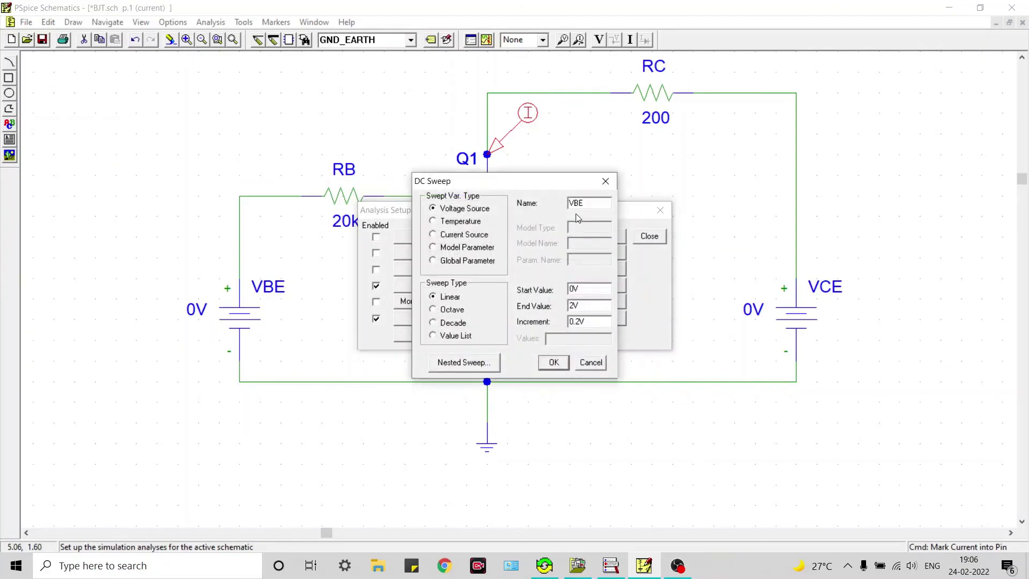
pyautogui.write('VBE')
pyautogui.press('BackSpace')
pyautogui.press('BackSpace')
pyautogui.write('CE')
# Step: Set the nested sweep source to VBE and rerun the simulation
pyautogui.click(495, 365)
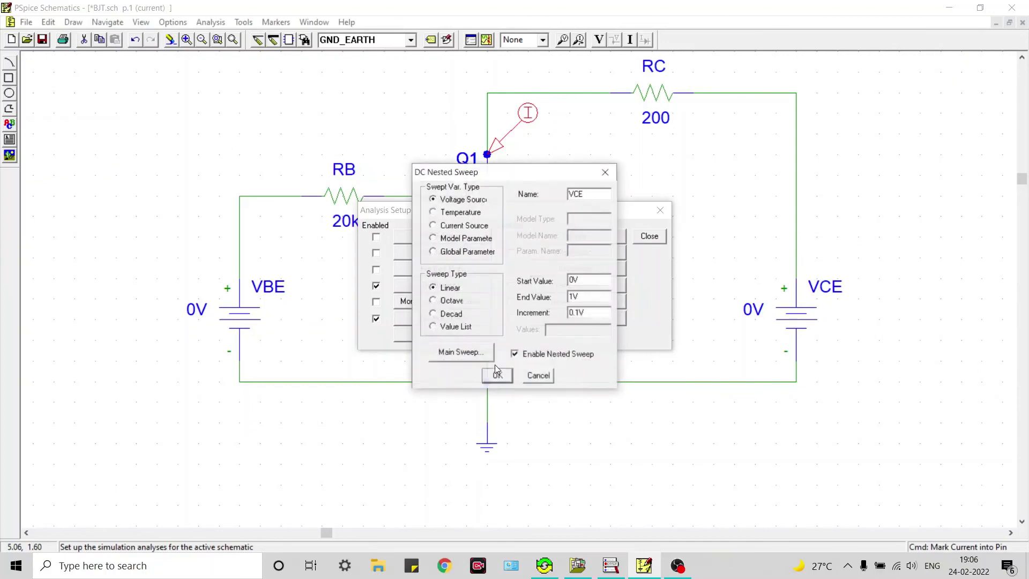
pyautogui.click(580, 195)
pyautogui.press('BackSpace')
pyautogui.write('B')
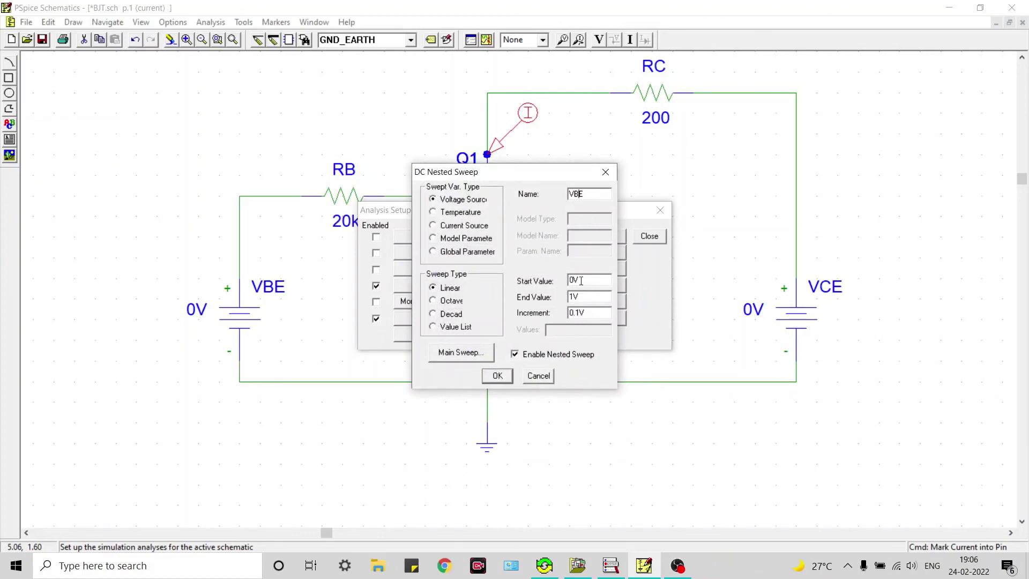
pyautogui.click(497, 376)
pyautogui.click(649, 237)
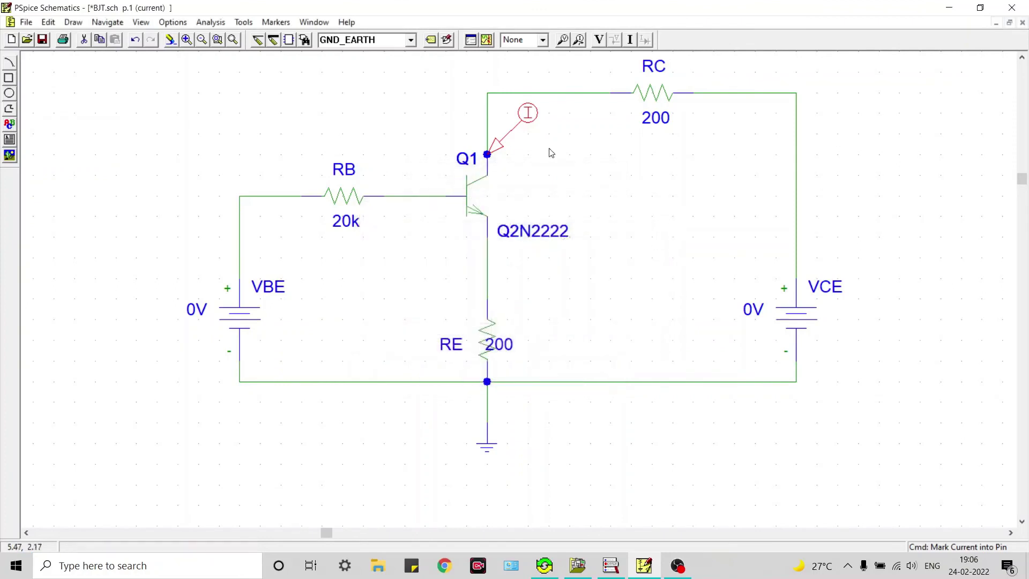
pyautogui.click(486, 40)
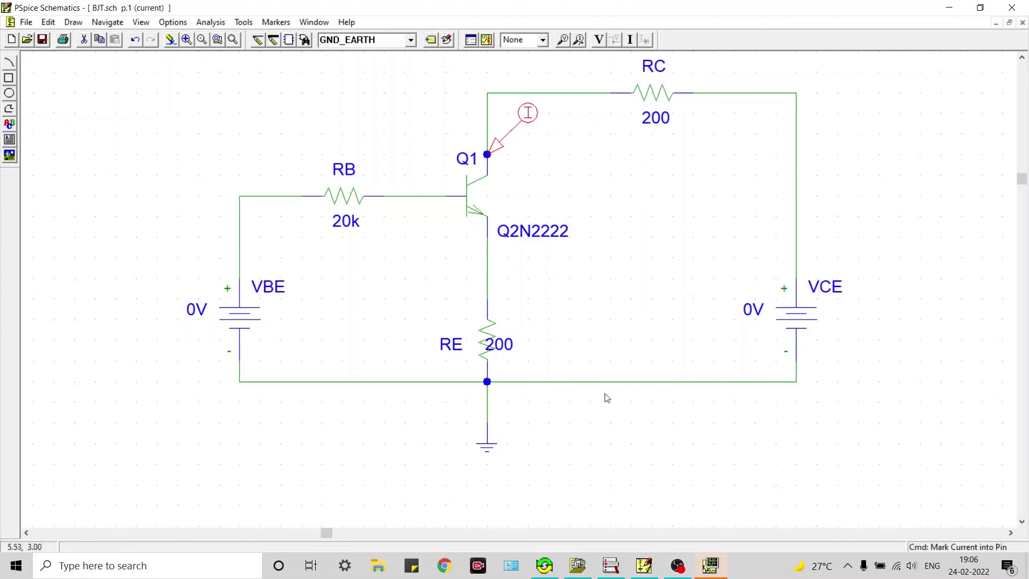
# Step: Bring up the PSpice A/D window showing the Ic(Q1) curves against V_VCE from 0 to 2V
pyautogui.click(724, 568)
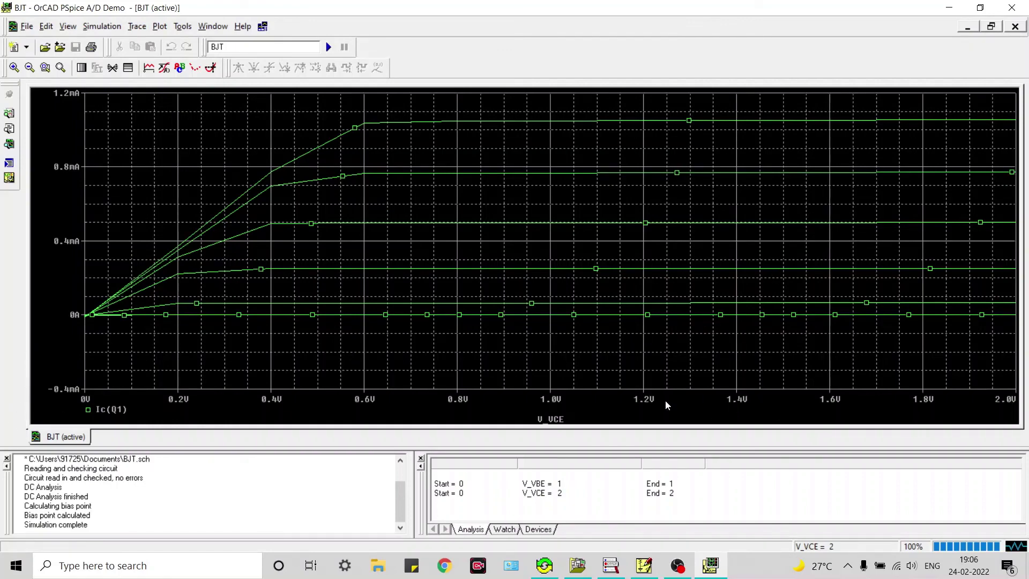
# Step: Close the PSpice A/D results window to return to the BJT.sch schematic
pyautogui.click(1025, 6)
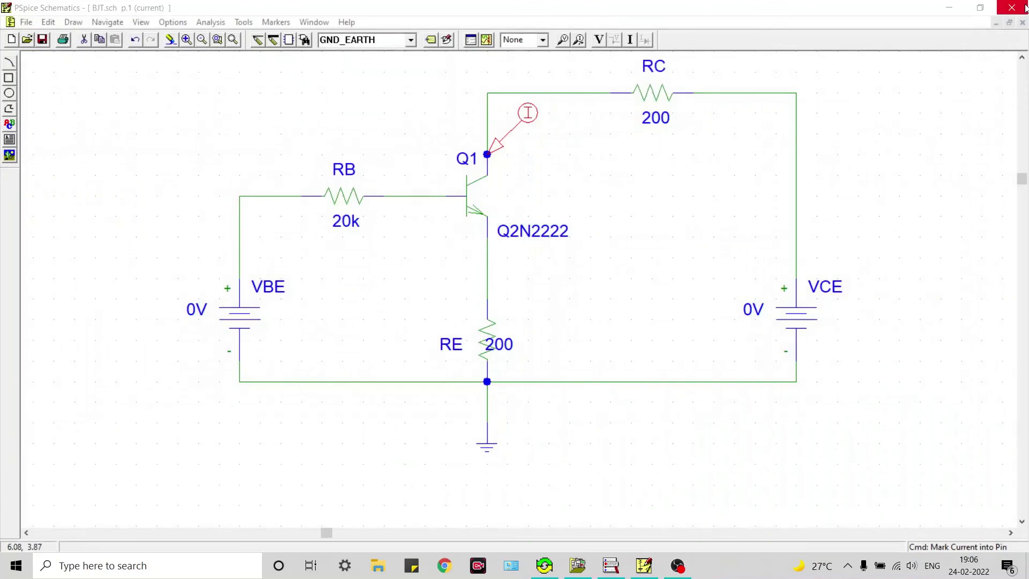